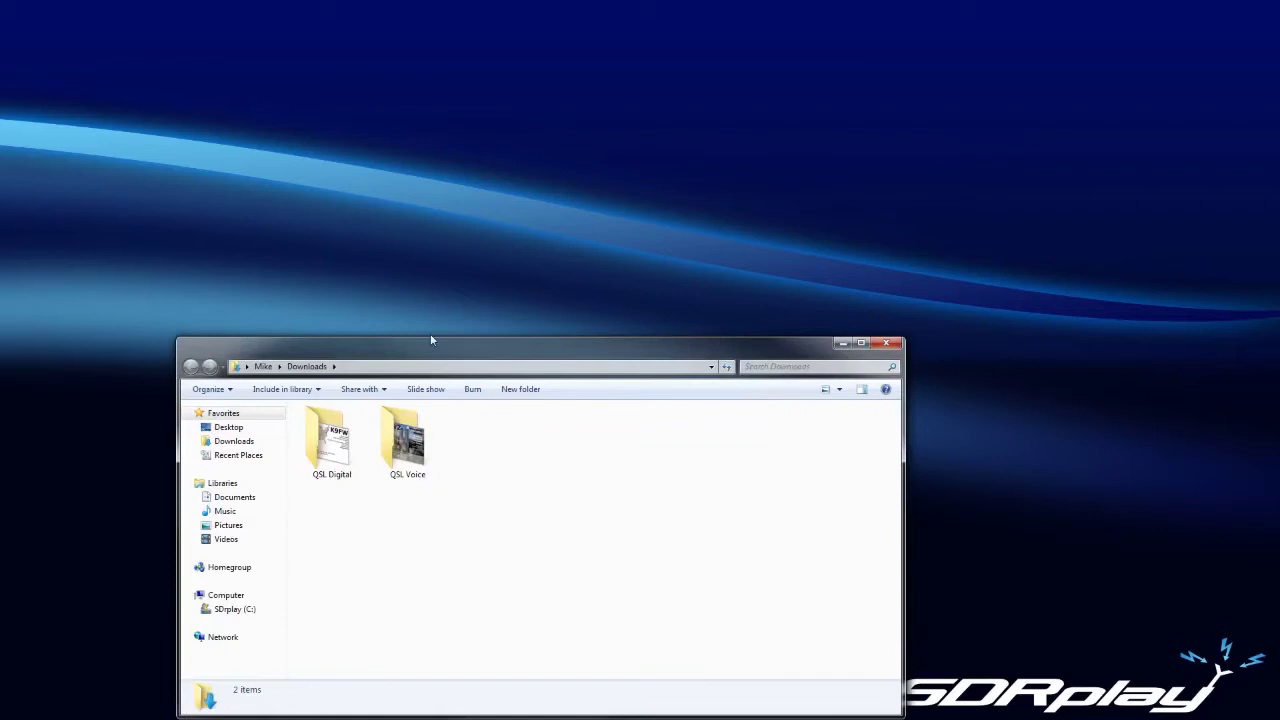
- Move the Explorer window up and to the left
left_click_drag(418, 358, 371, 106)
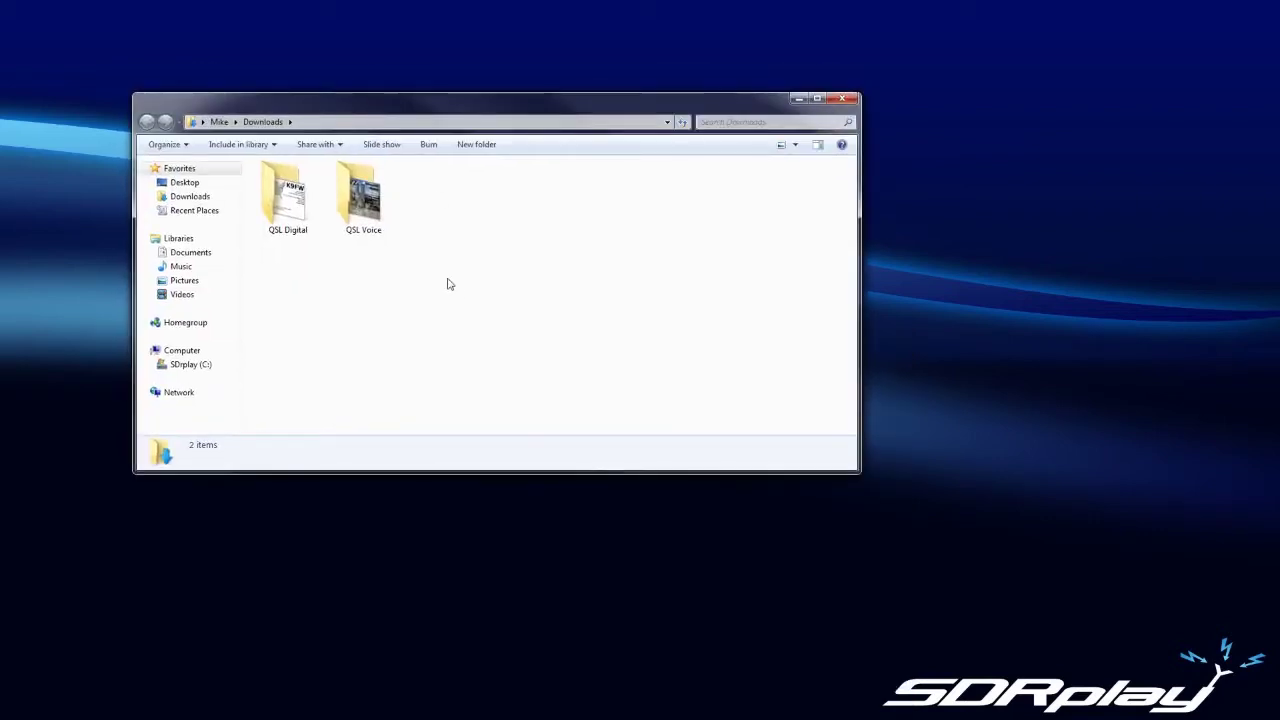
- Open Documents, check that the Uno Memories folder is empty, and return to Documents
left_click(201, 256)
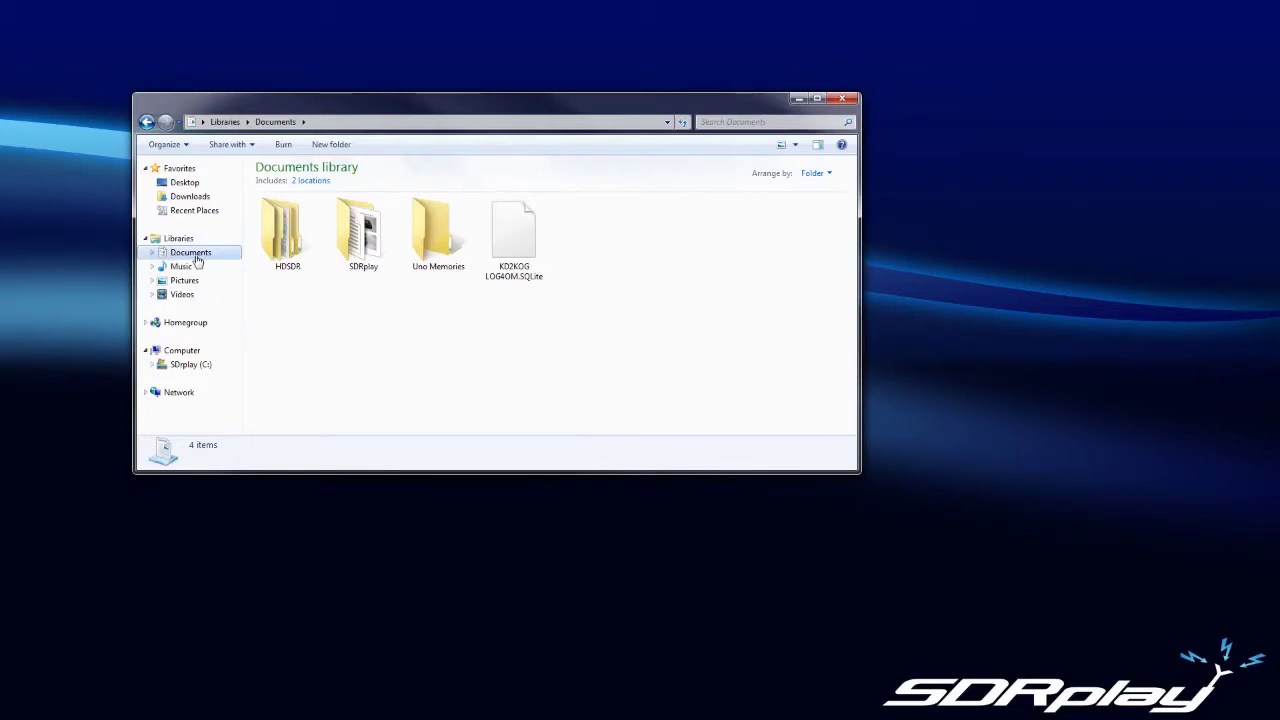
left_click(437, 268)
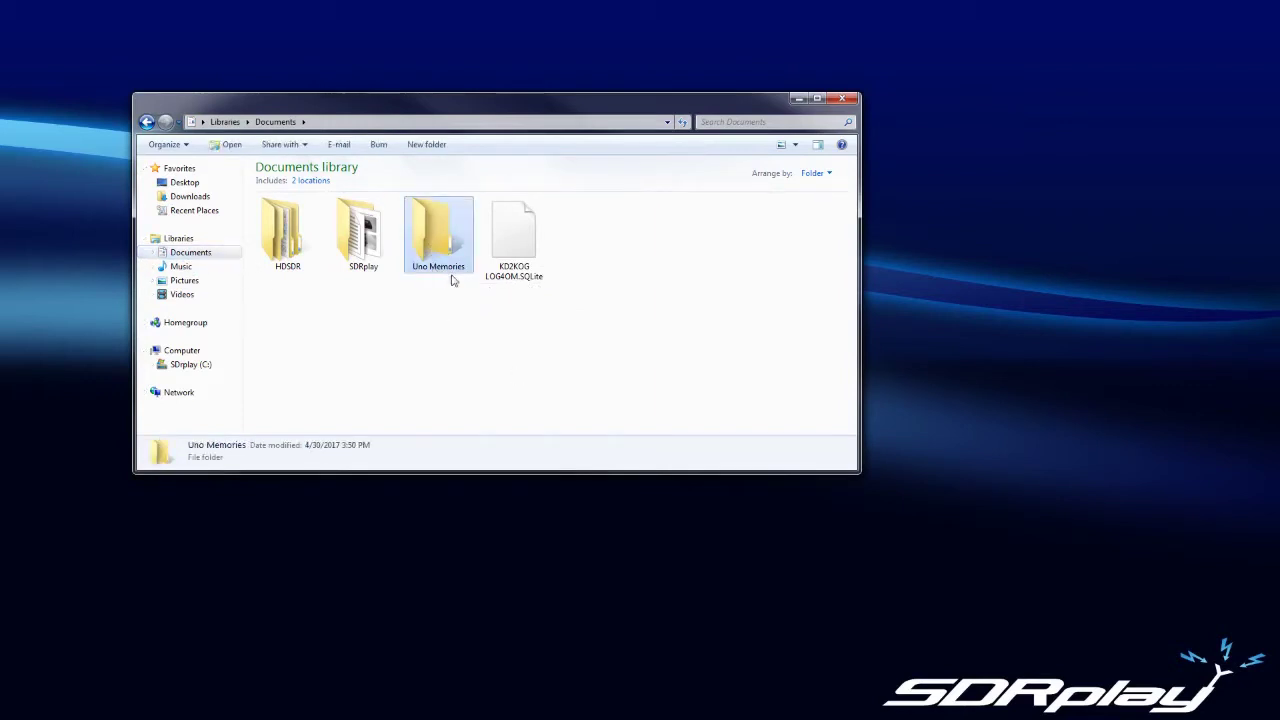
double_click(435, 262)
key("BackSpace")
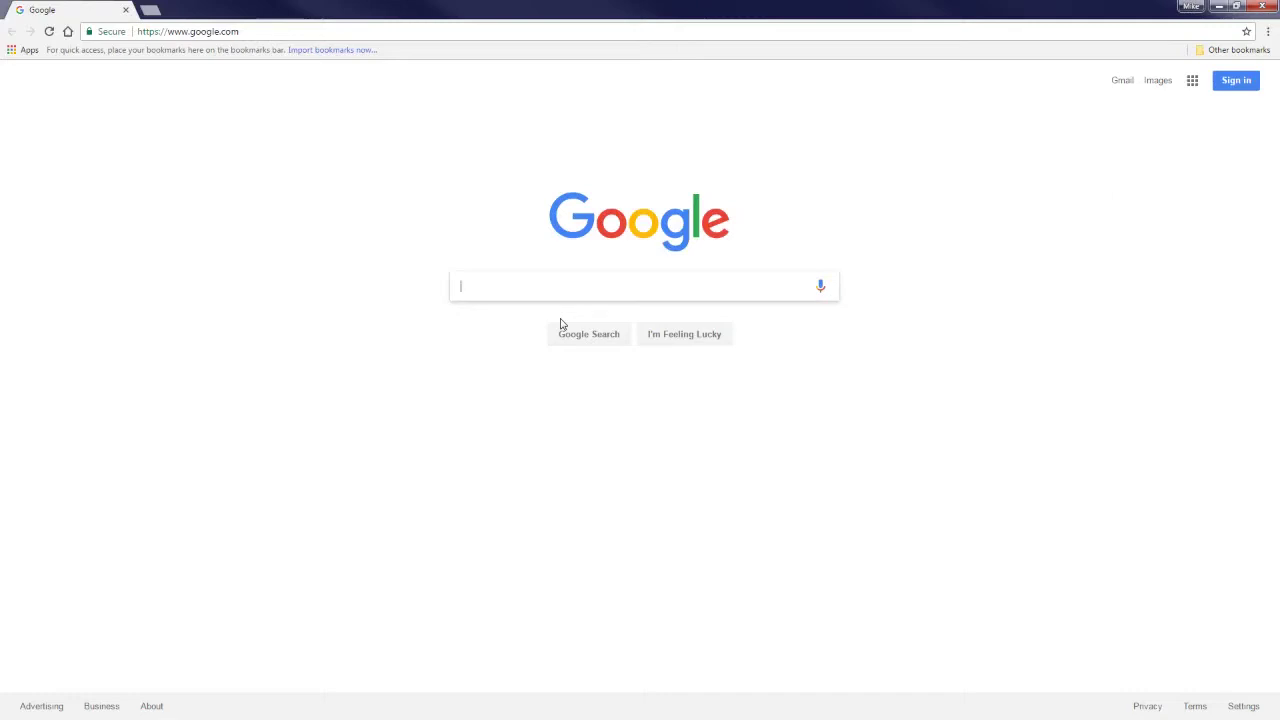
- Search Google for 'eibi database' and download the EiBi CSV file sked-a17.csv from eibispace.de
type("eibi")
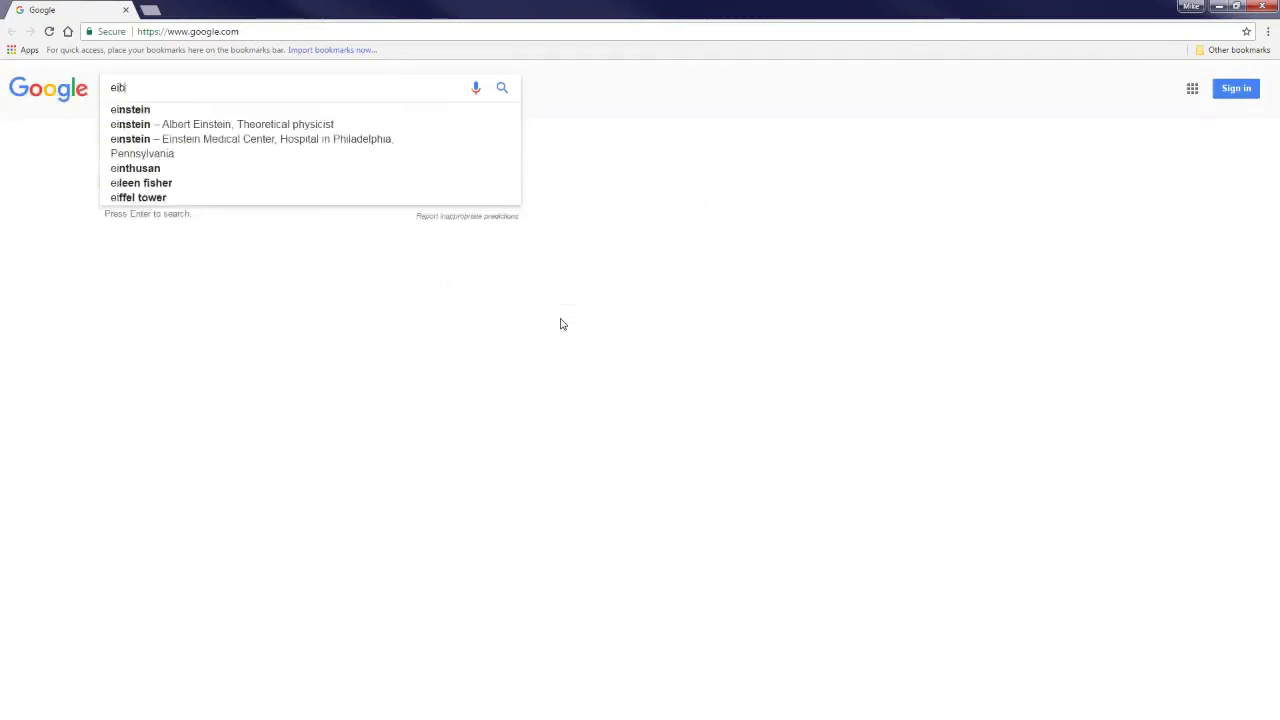
type(" database")
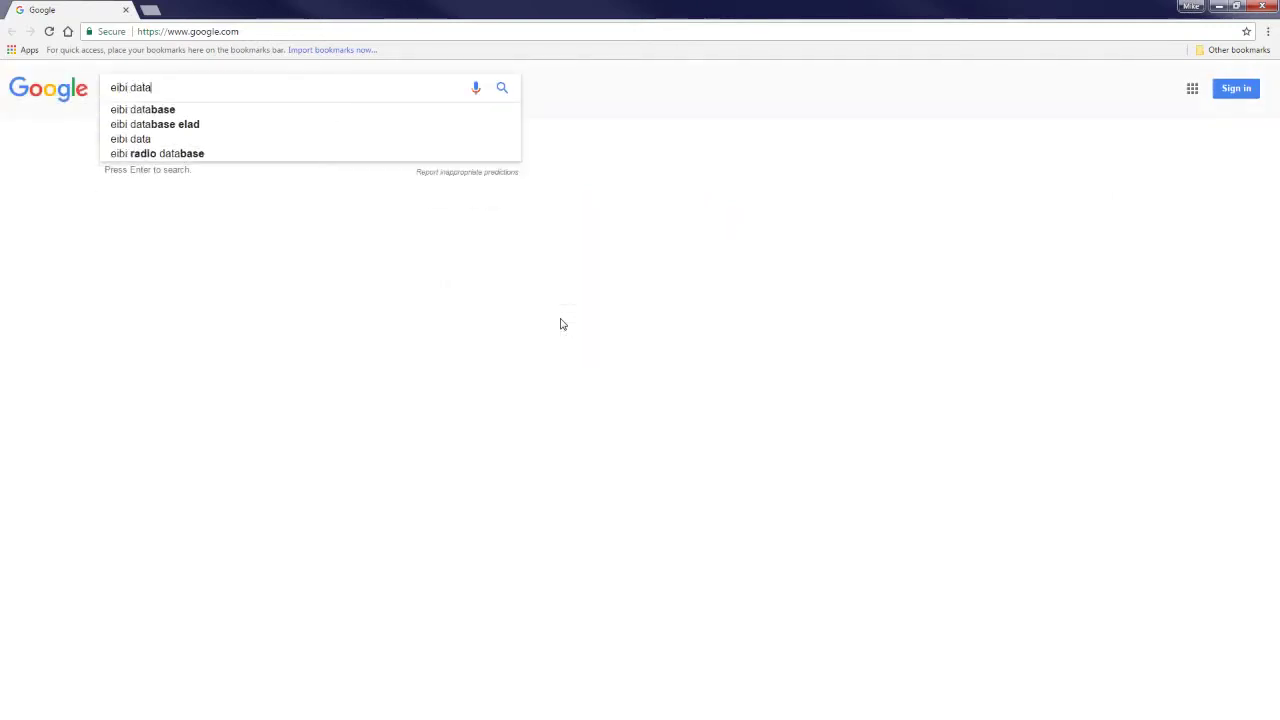
key("Return")
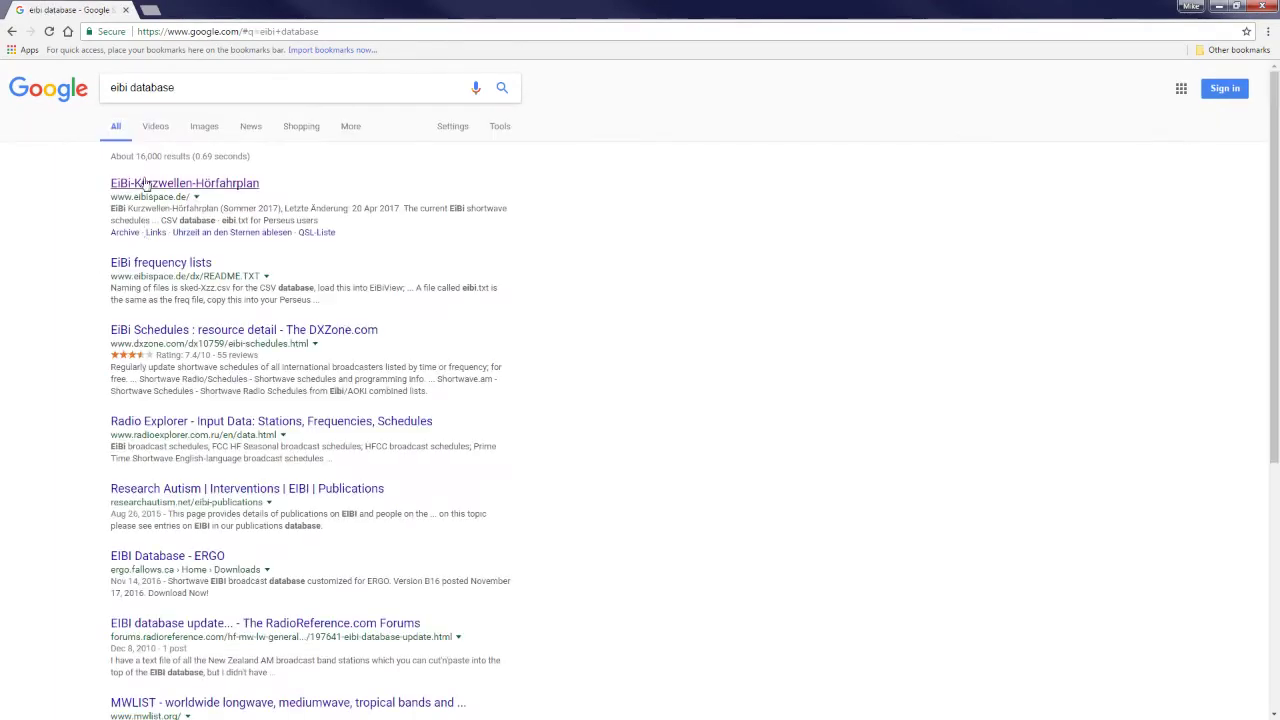
left_click(150, 184)
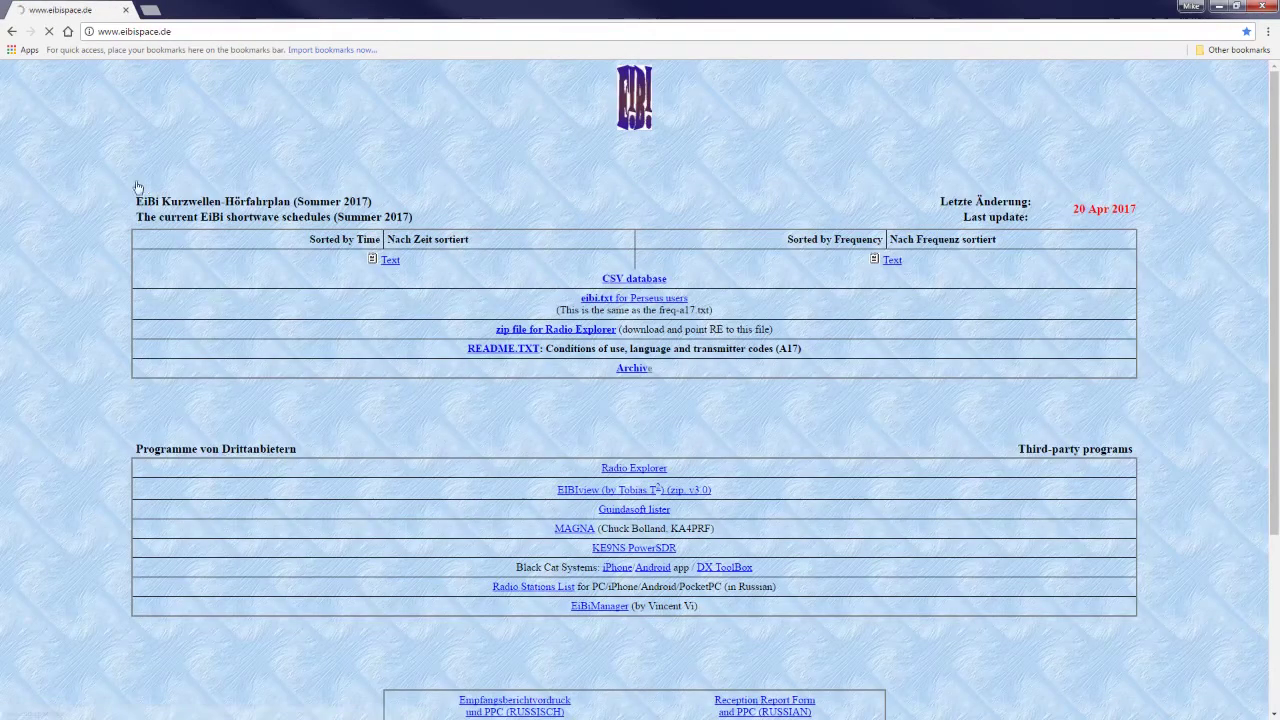
left_click(629, 283)
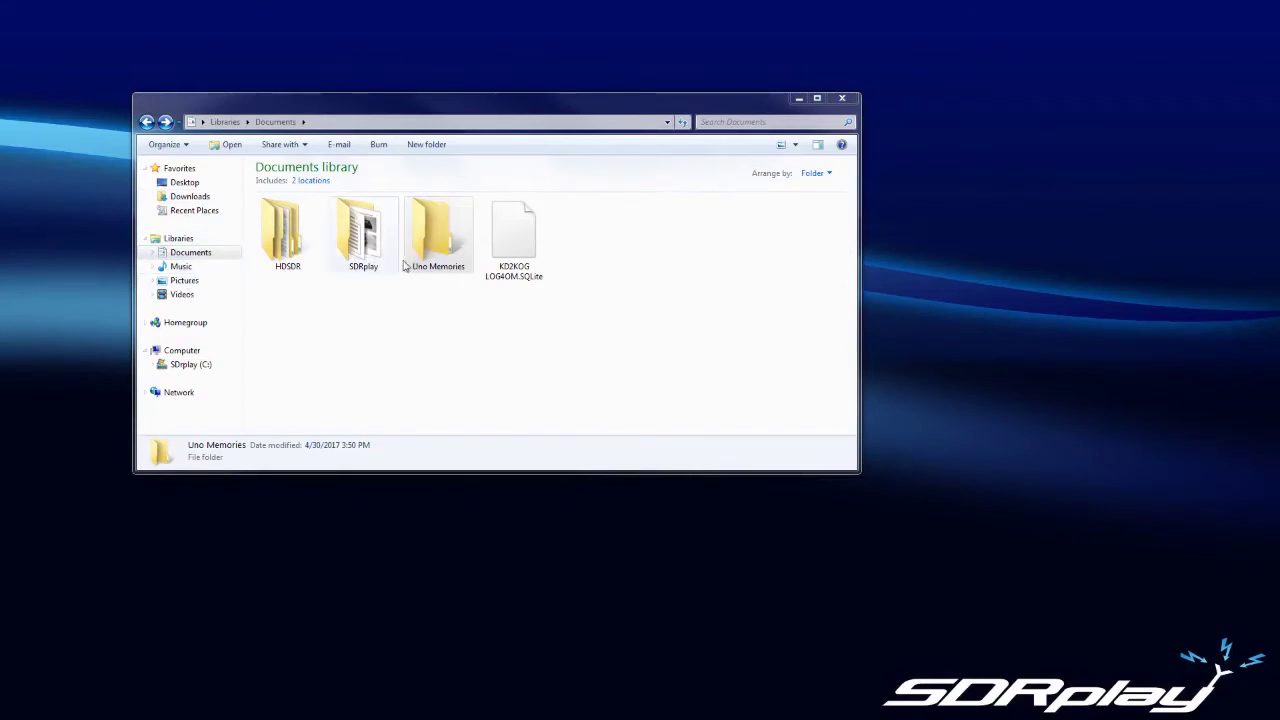
- Cut the sked-a17 file from the Downloads folder
left_click(189, 196)
left_click(450, 192)
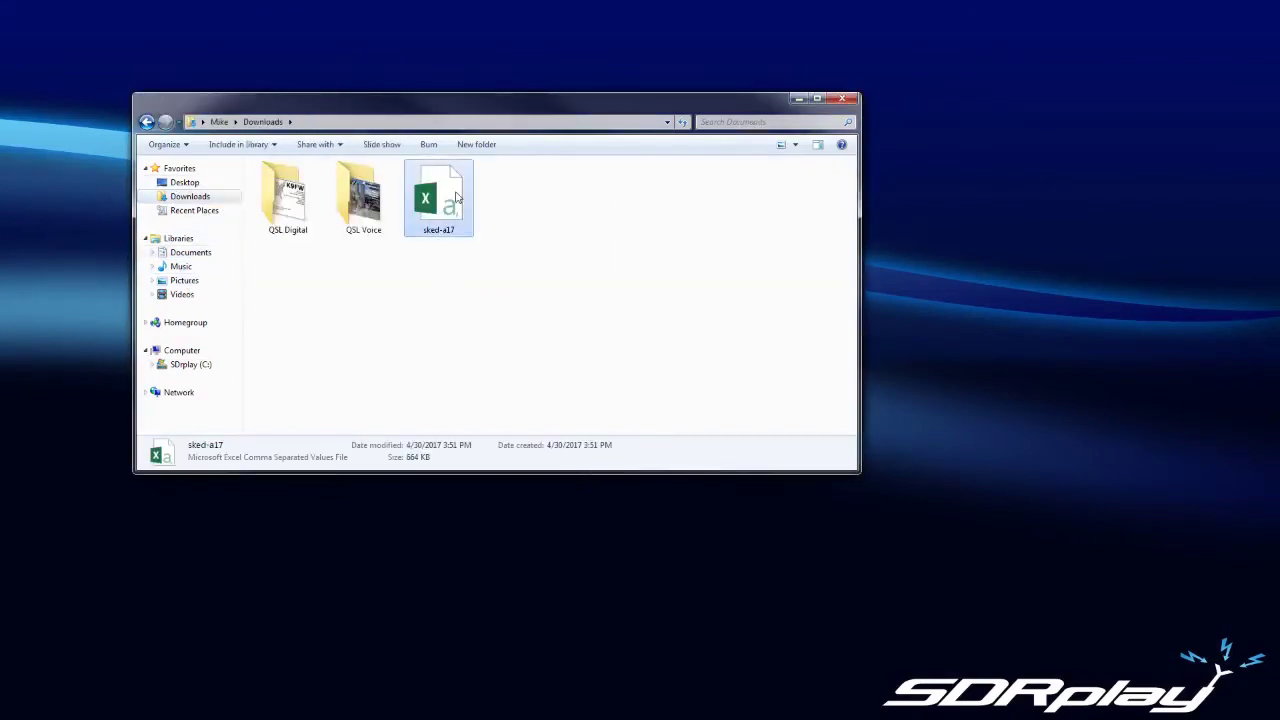
right_click(452, 190)
left_click(491, 321)
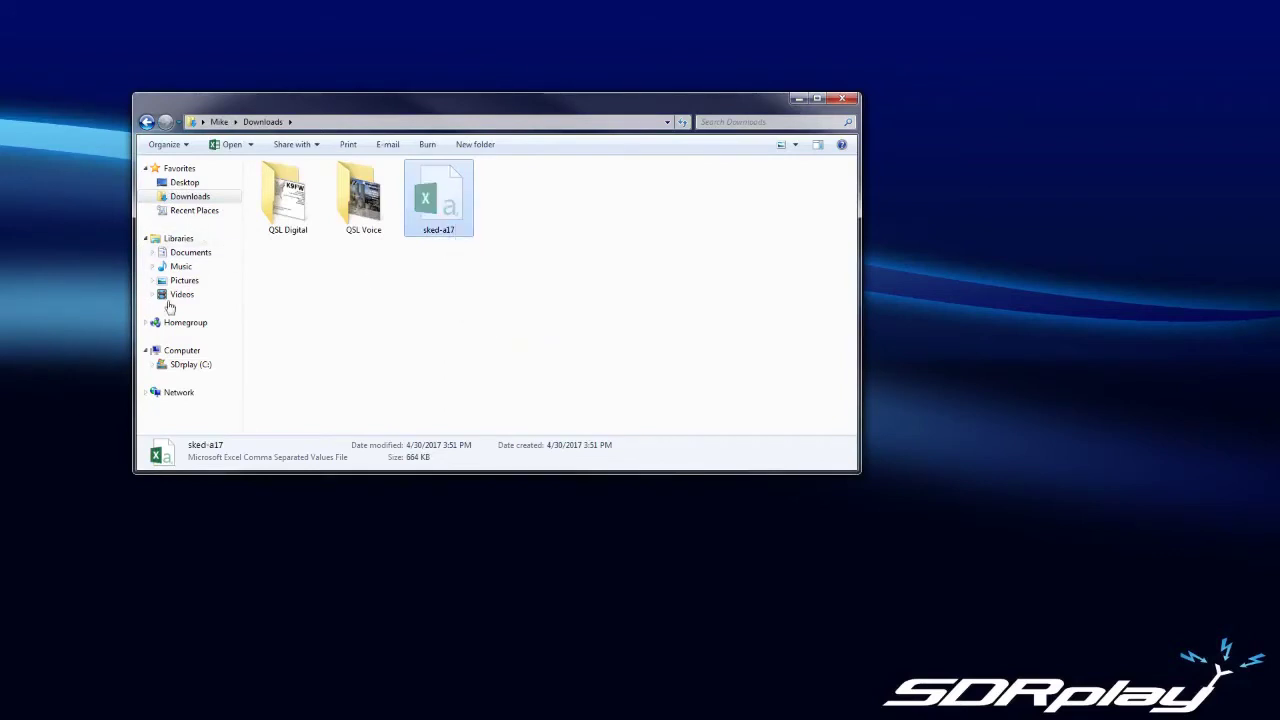
- Paste sked-a17 into Documents > Uno Memories and close Explorer
left_click(195, 256)
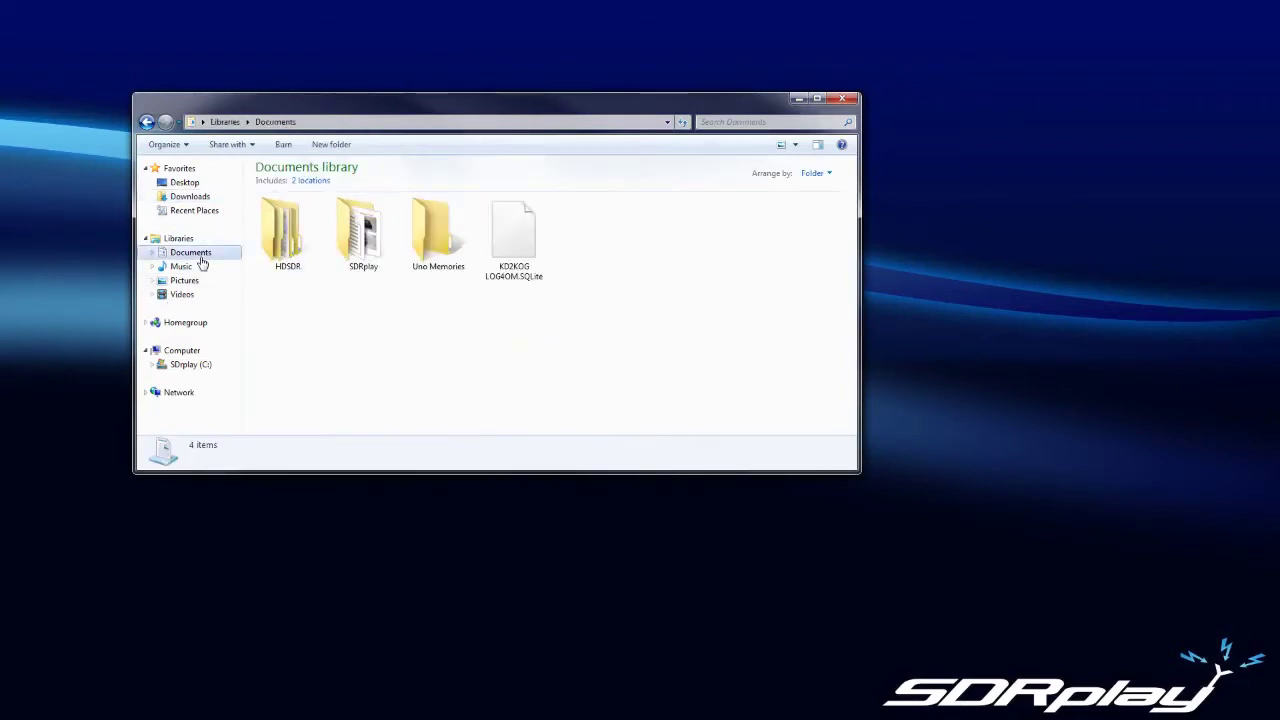
double_click(450, 240)
right_click(338, 255)
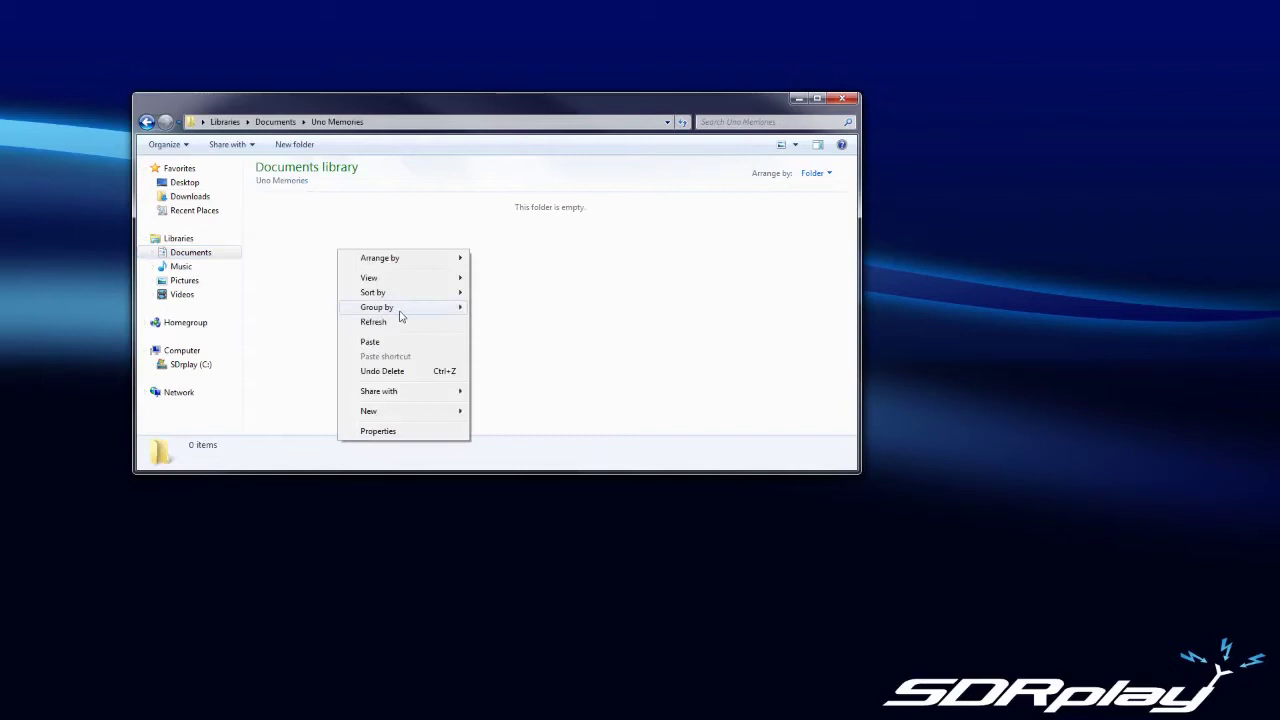
left_click(405, 340)
left_click(838, 100)
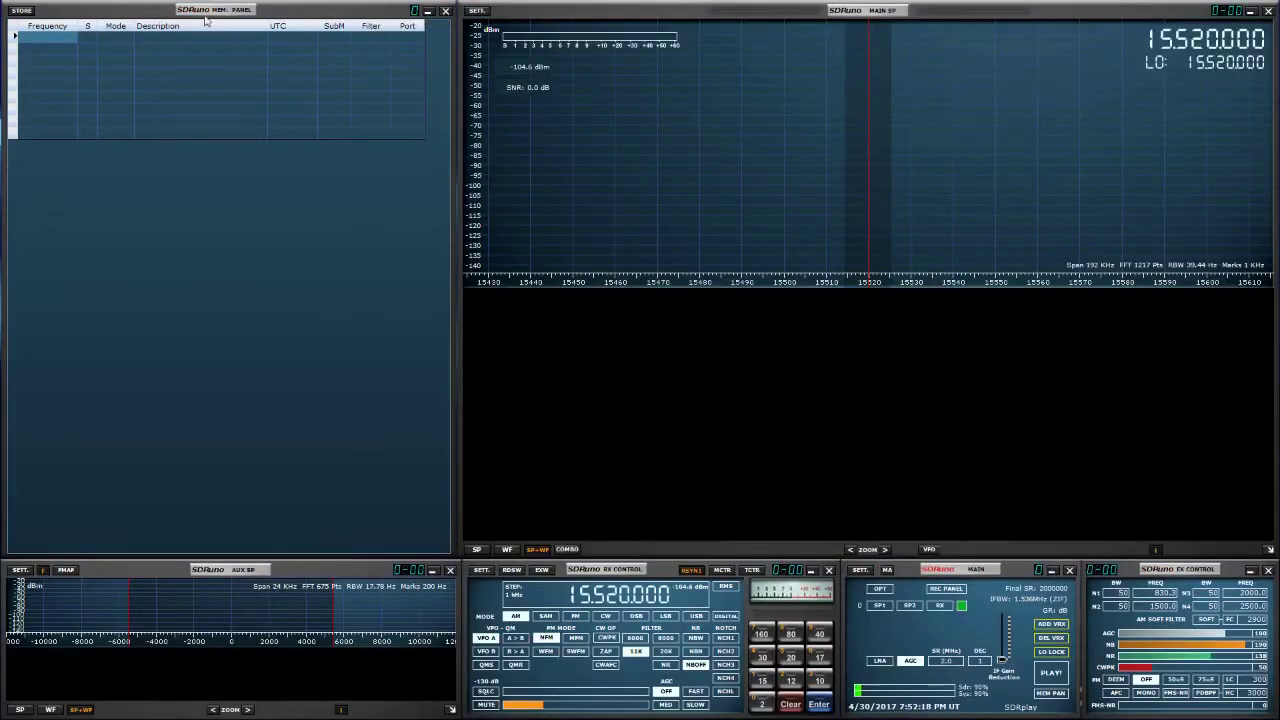
- Close and reopen SDRuno's memory panel twice, using MEM PAN and then Ctrl+M
left_click(445, 11)
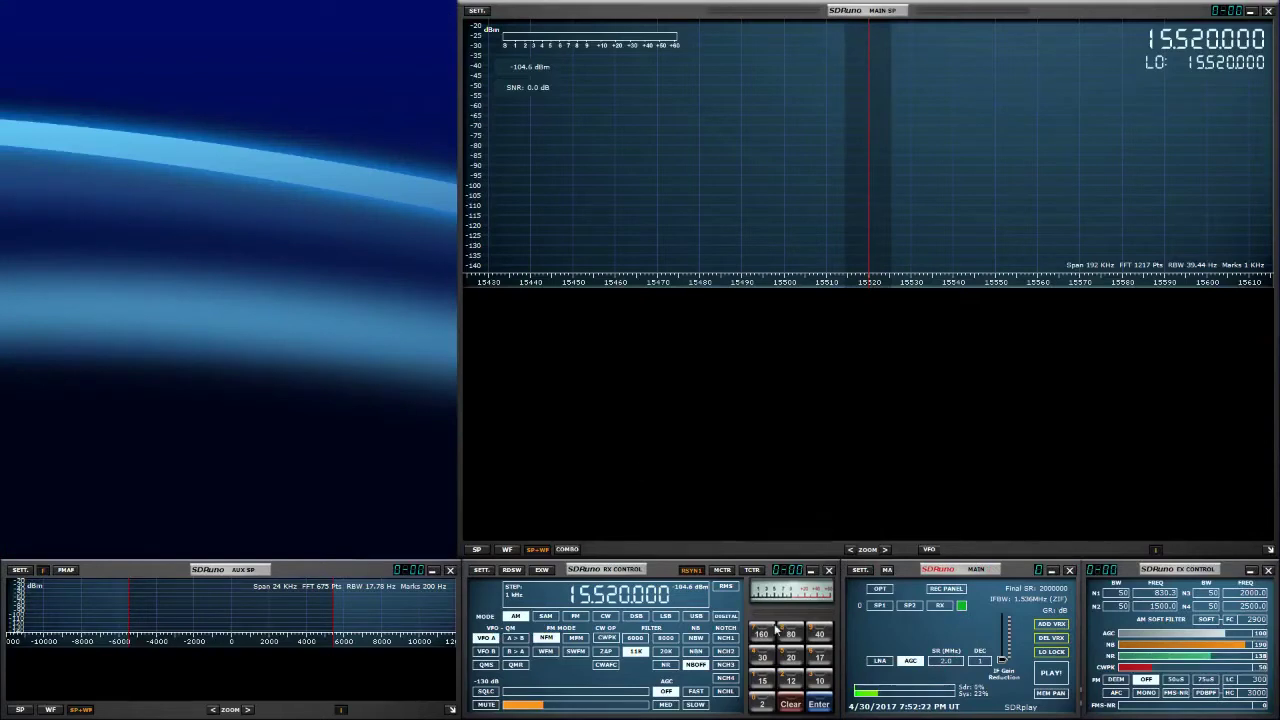
left_click(1048, 697)
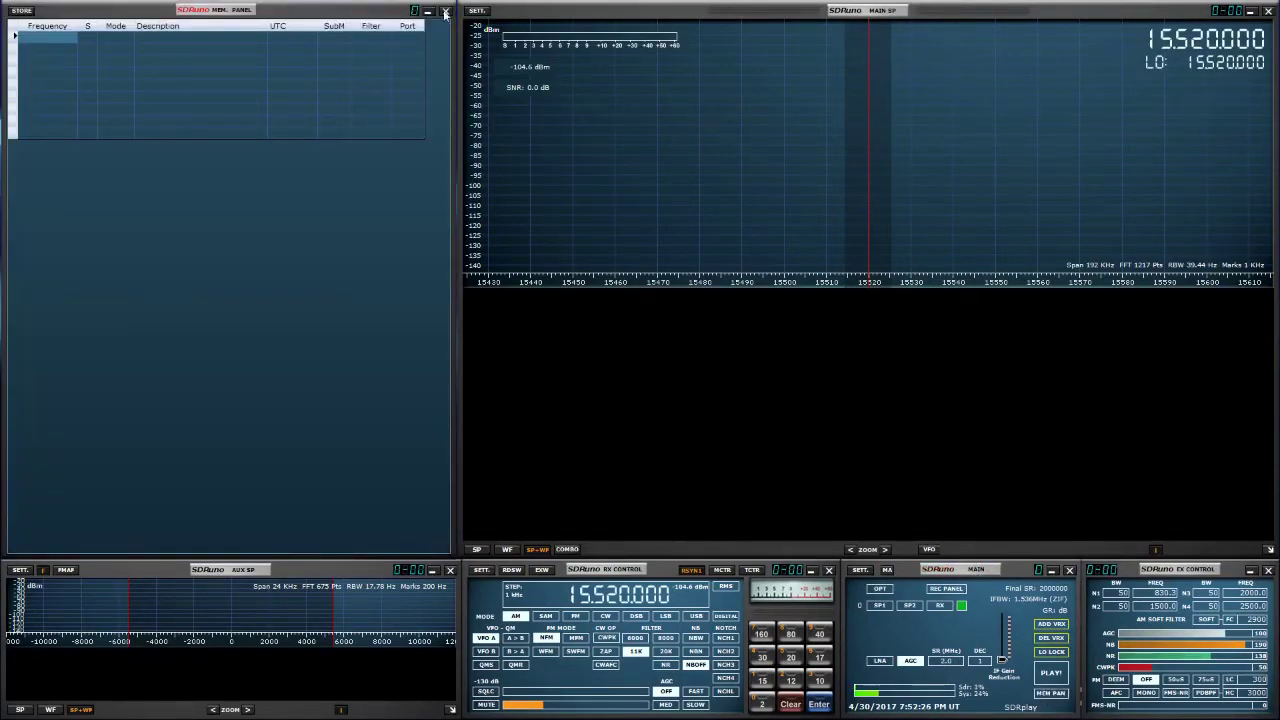
left_click(445, 12)
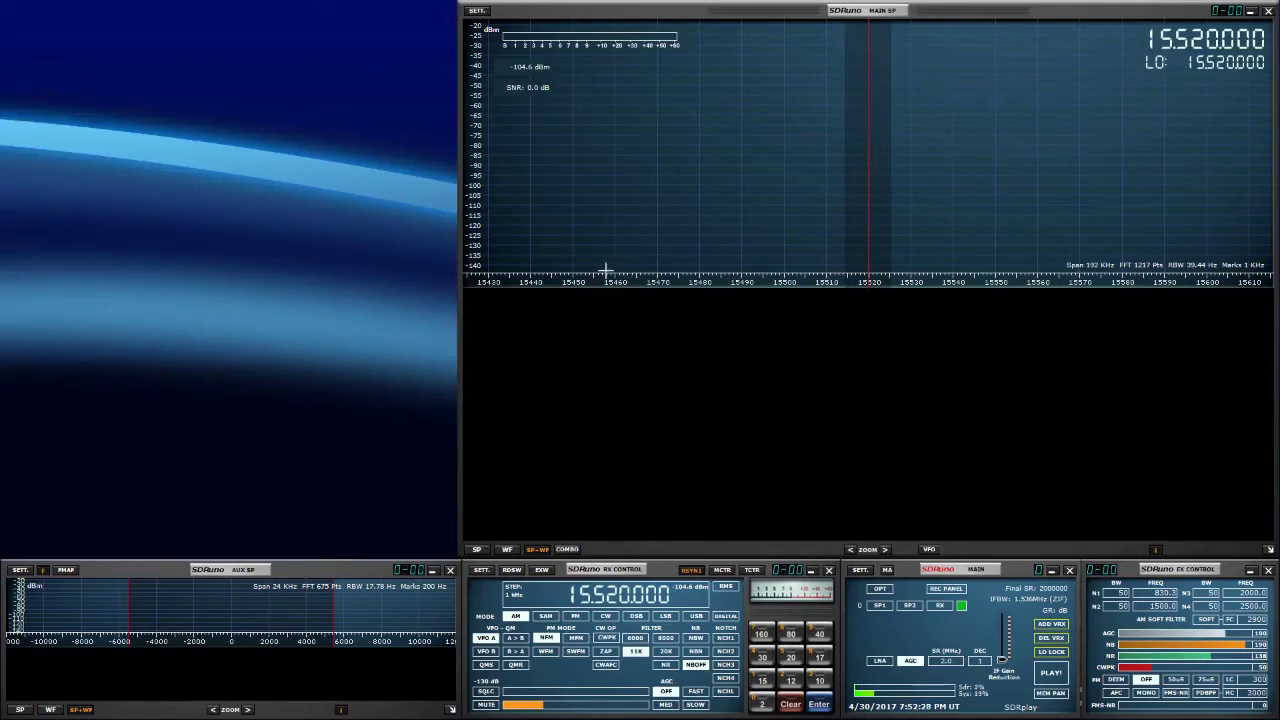
key("ctrl+m")
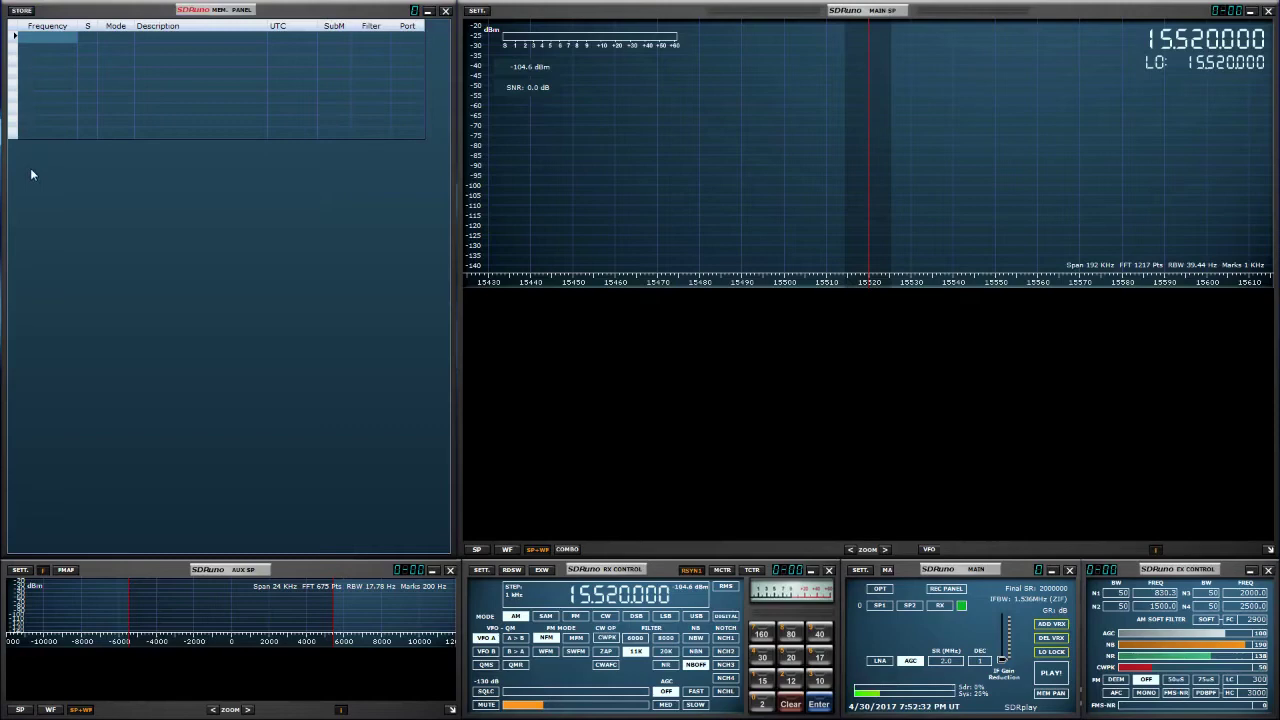
- Show the memory panel's files pane and point the banks folder at Uno Memories
right_click(39, 242)
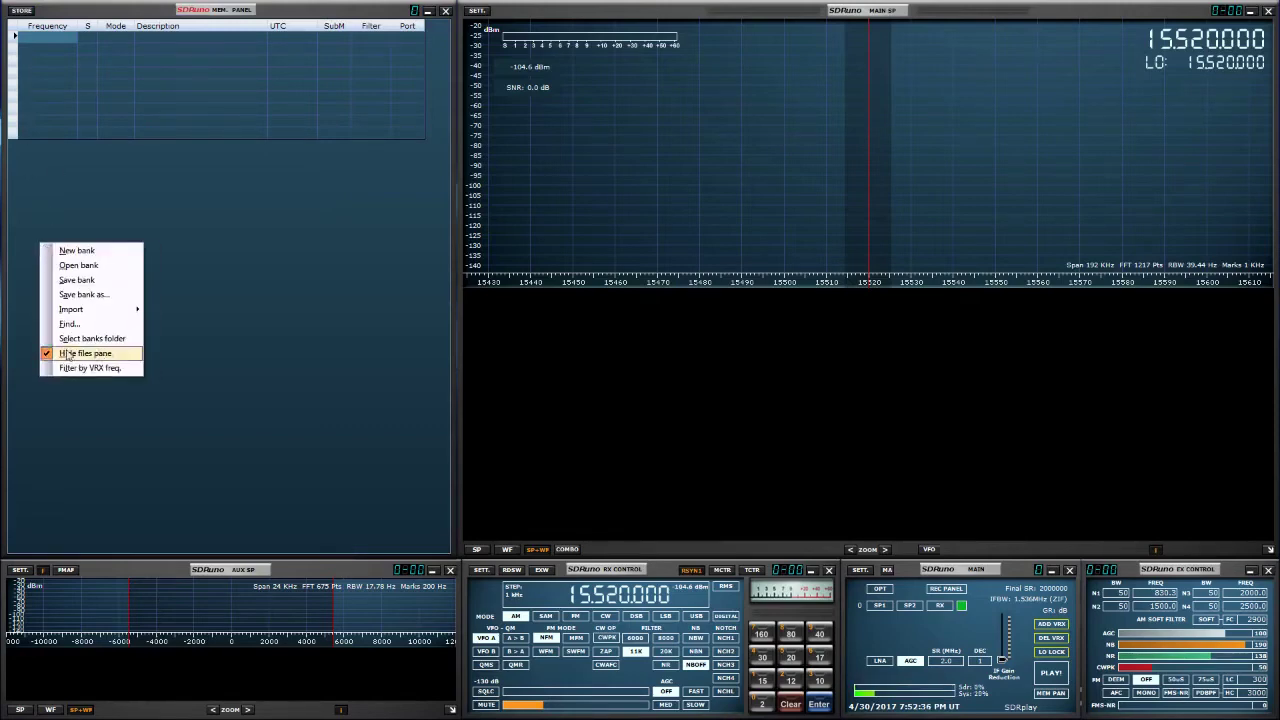
left_click(113, 356)
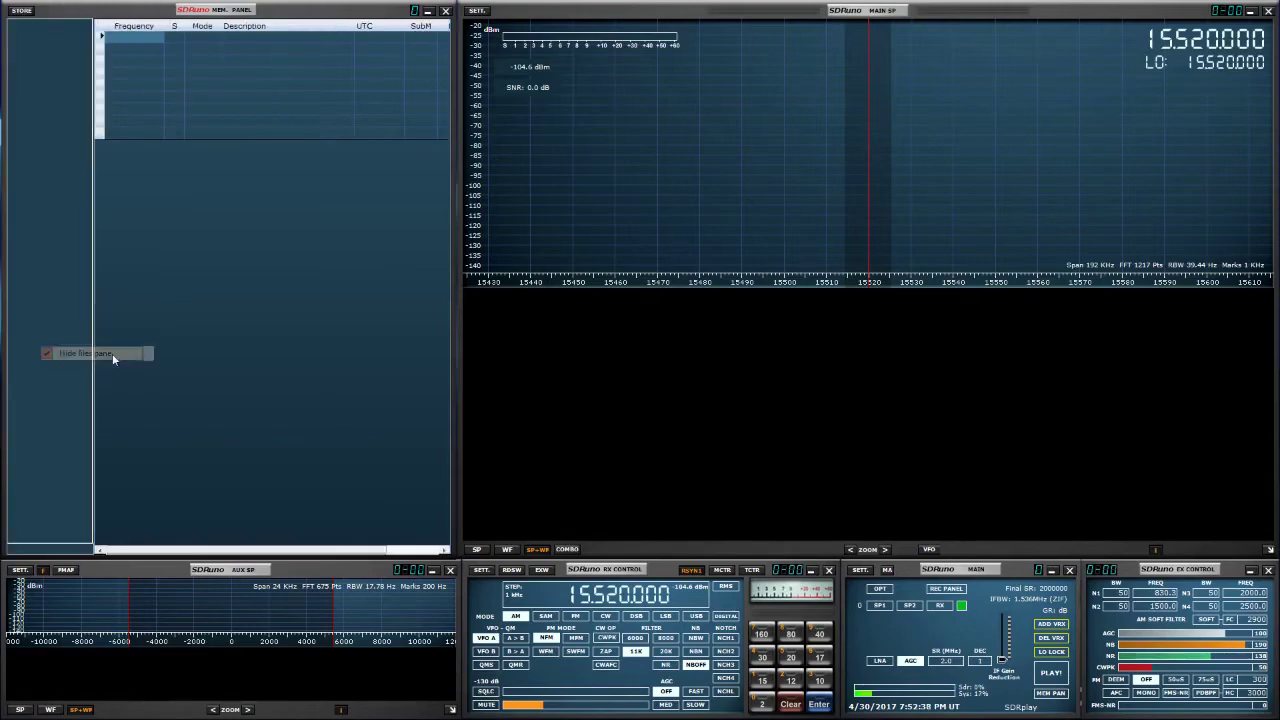
right_click(33, 45)
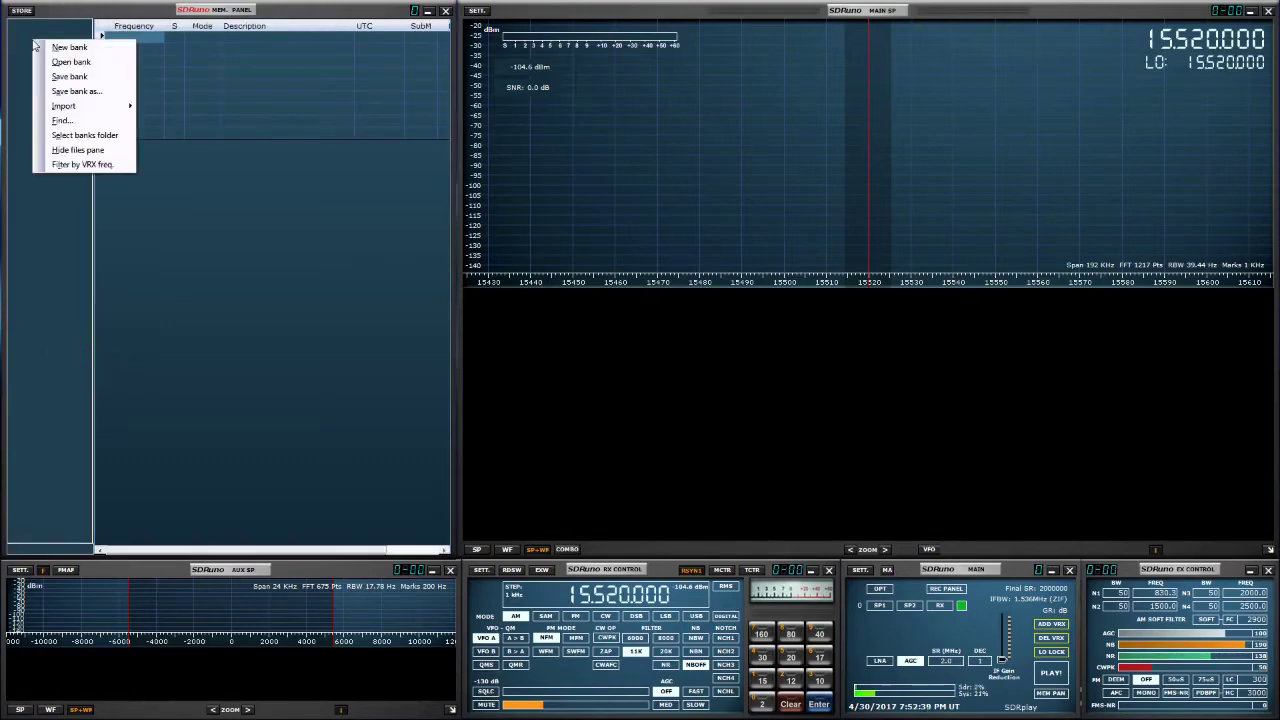
left_click(91, 138)
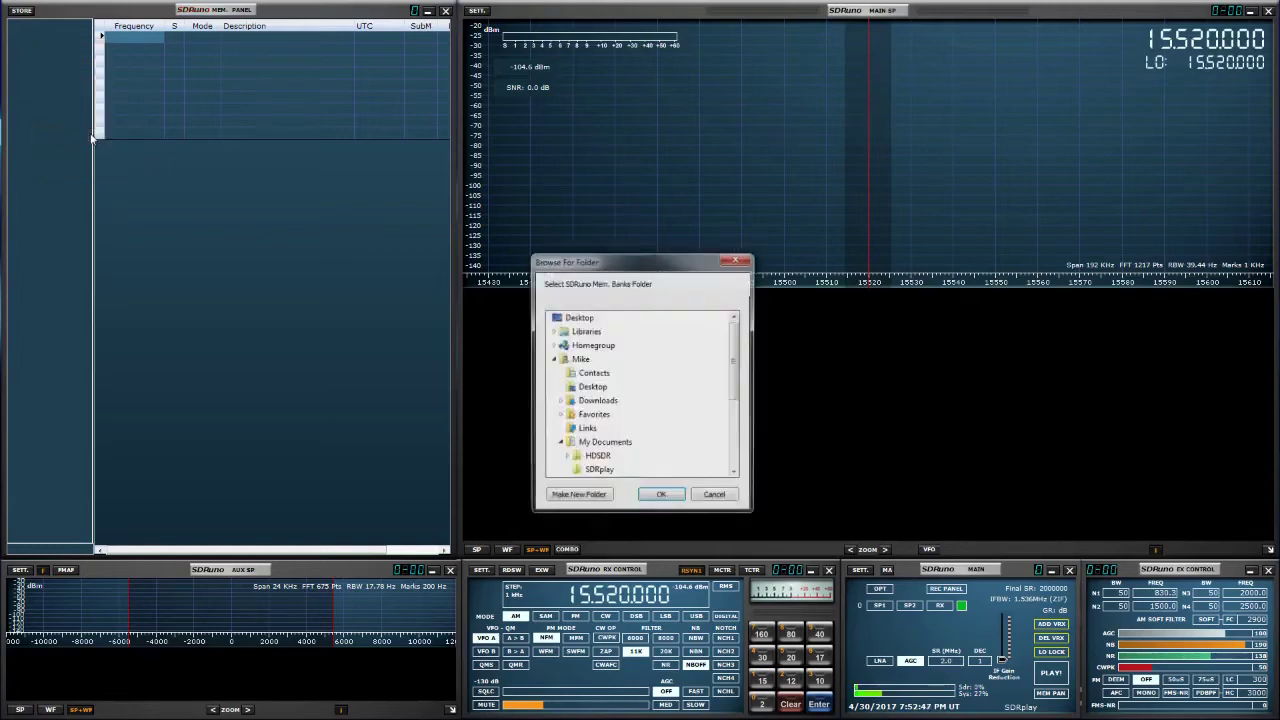
scroll(588, 447, "down", 2)
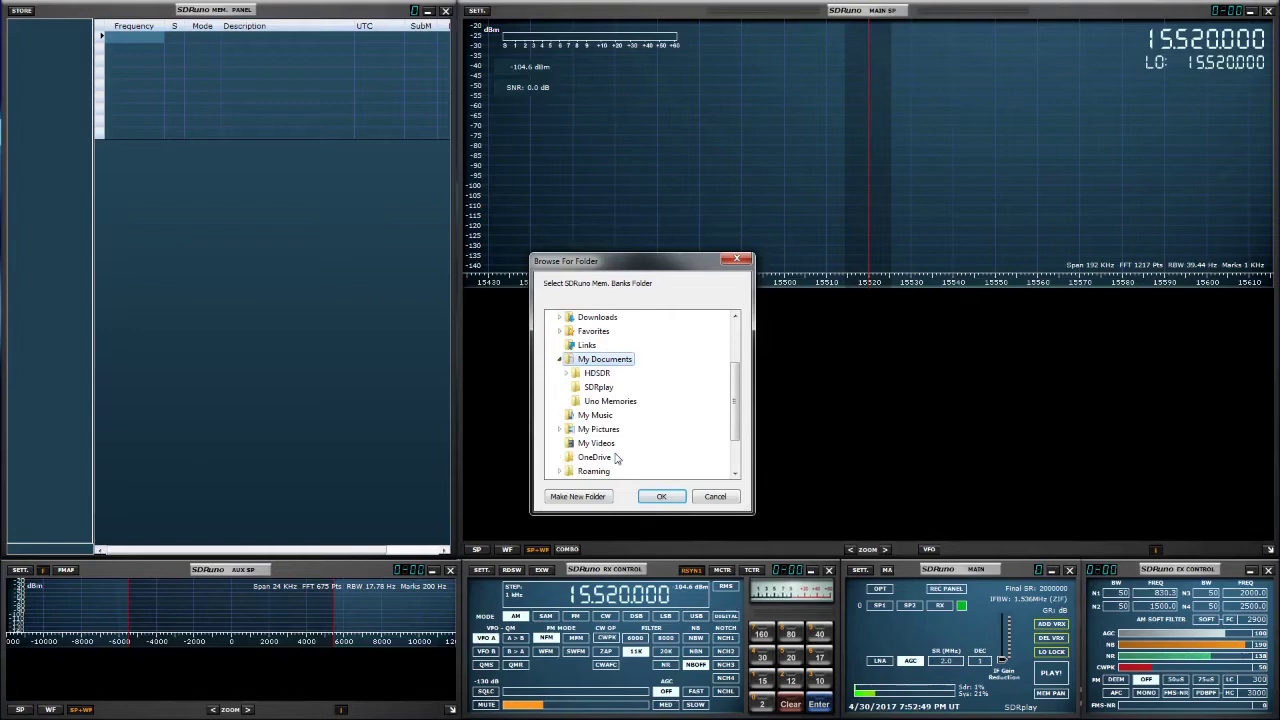
left_click(618, 403)
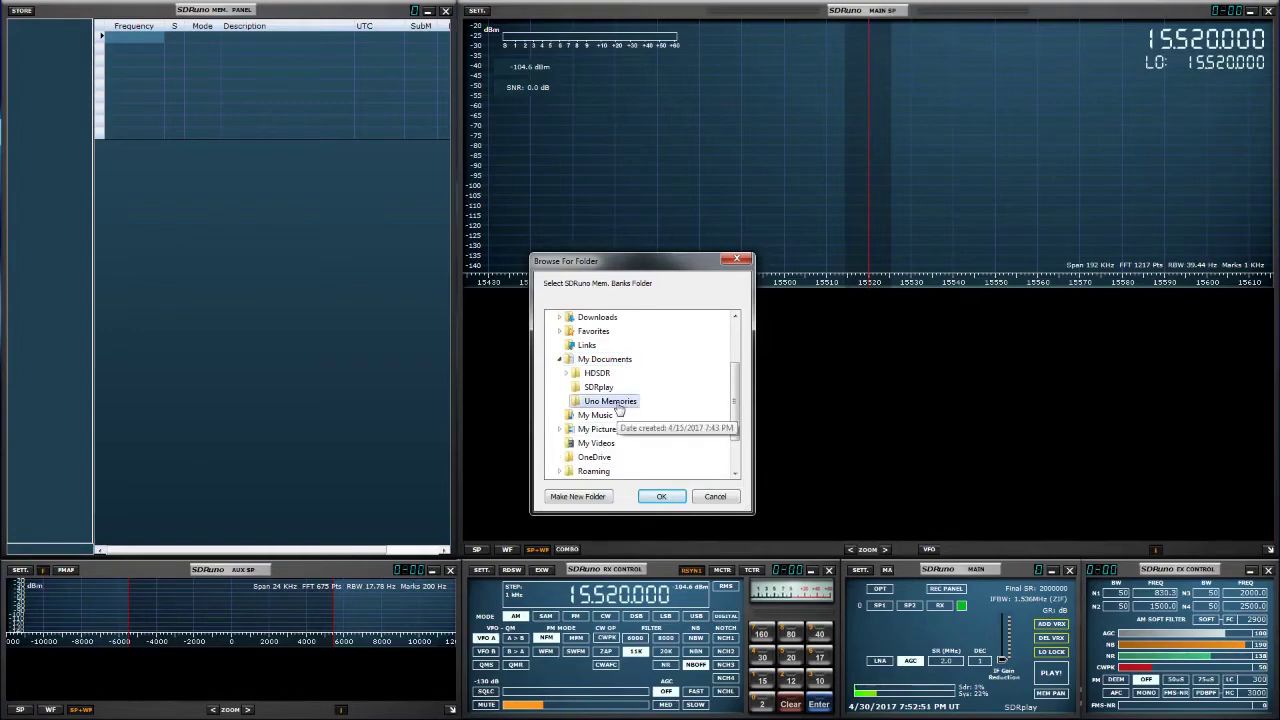
key("Return")
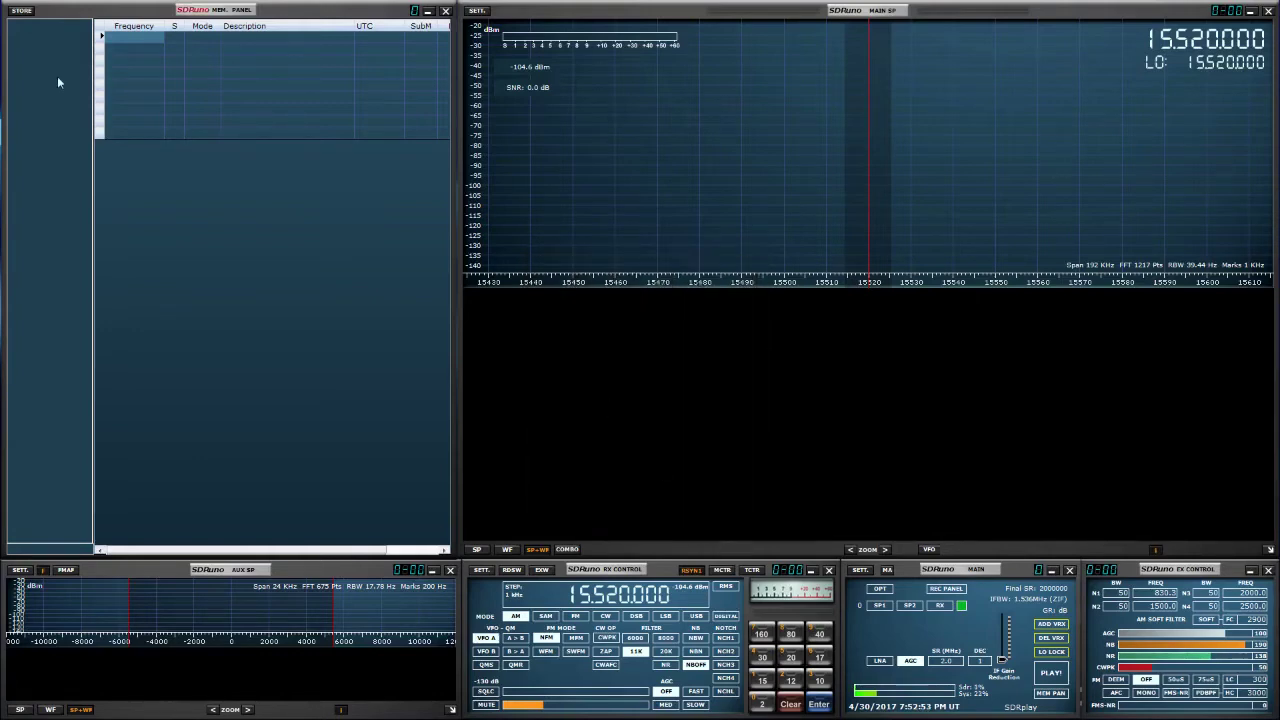
- Import sked-a17 into the memory panel as an EiBi CSV file
right_click(32, 64)
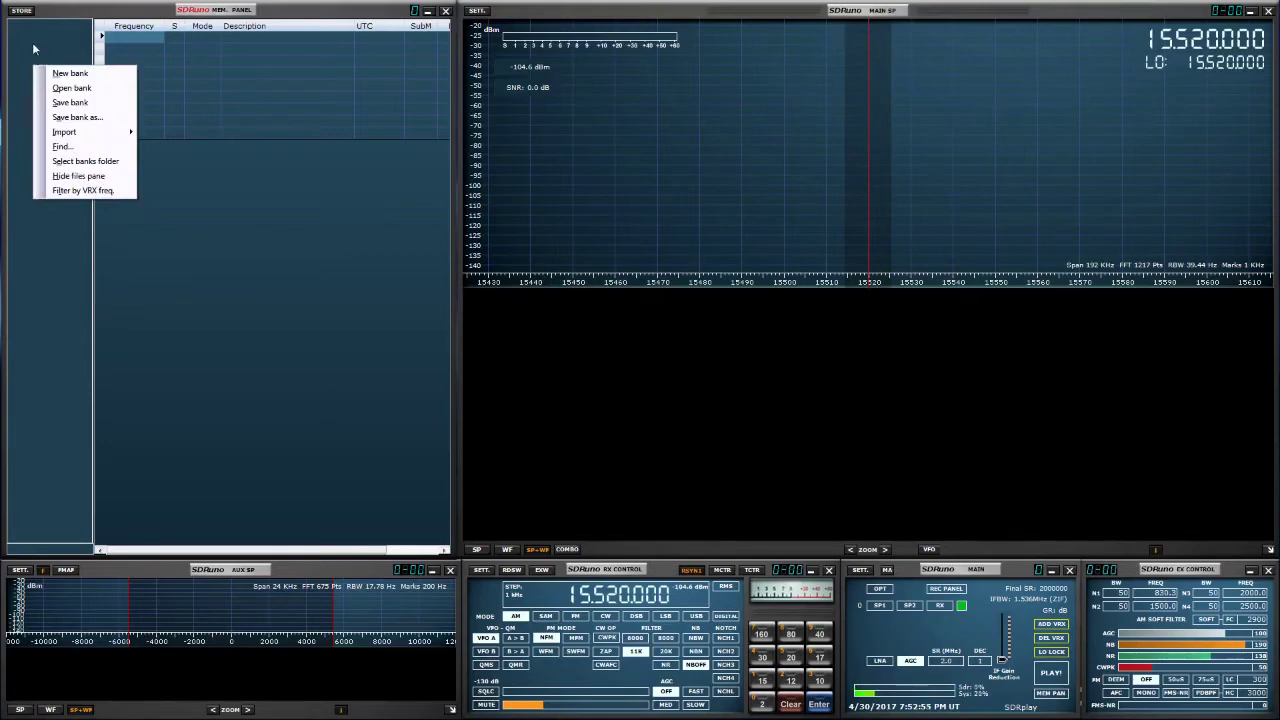
right_click(27, 45)
mouse_move(62, 113)
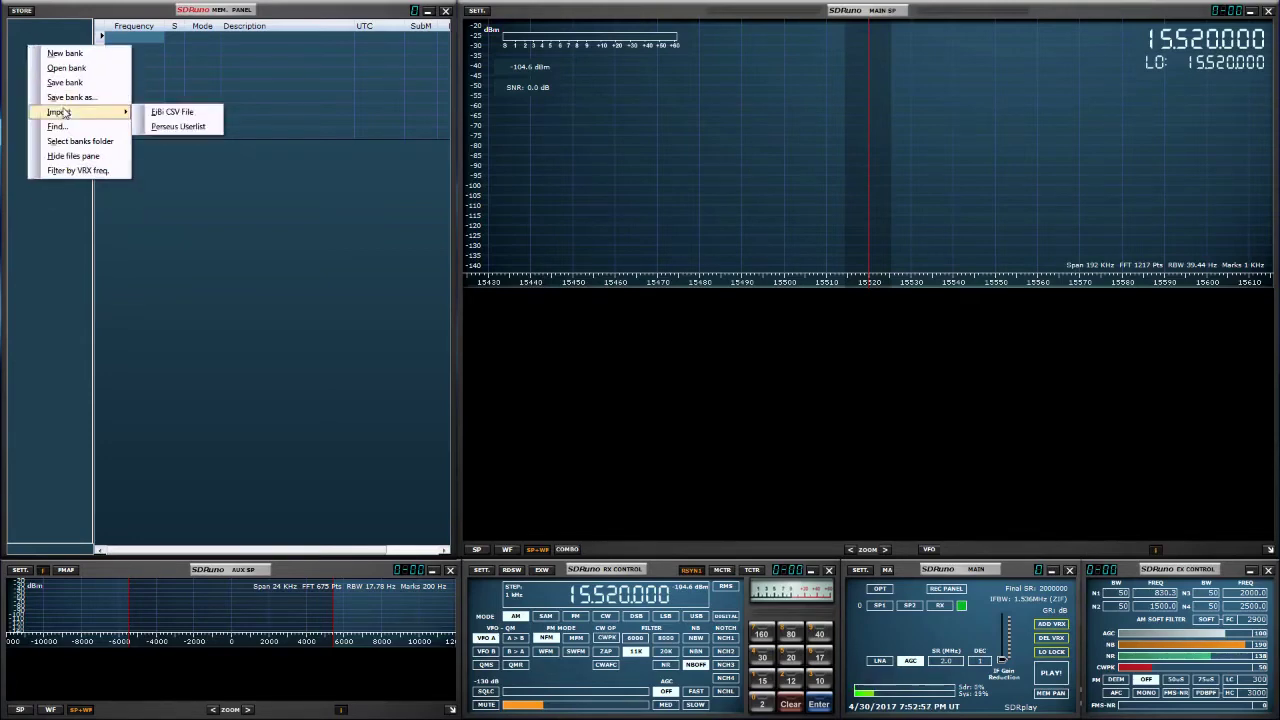
left_click(181, 115)
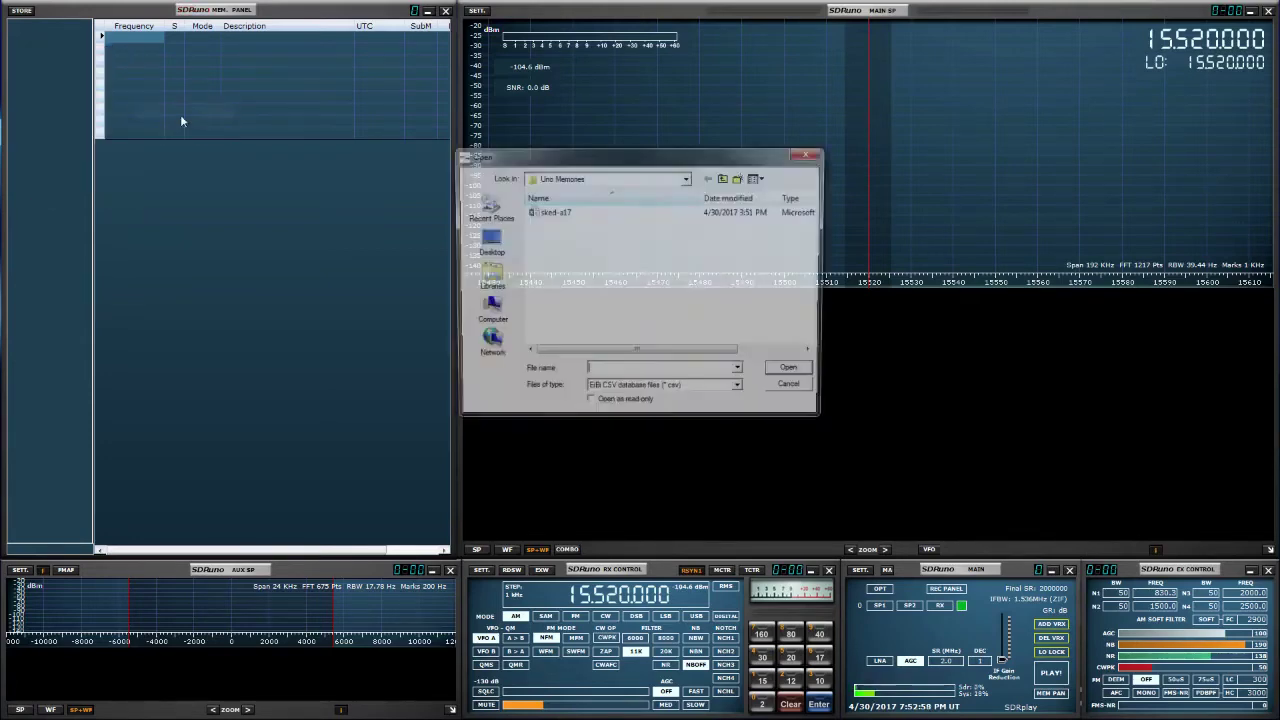
double_click(556, 212)
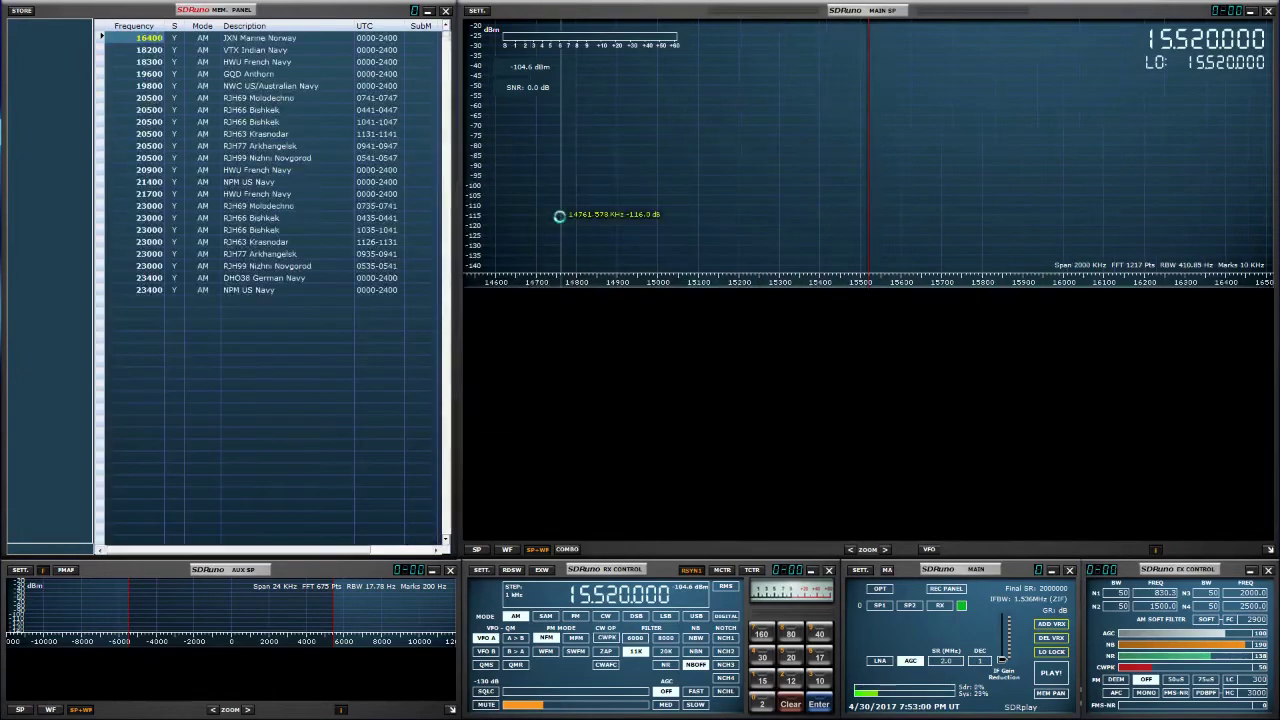
right_click(127, 64)
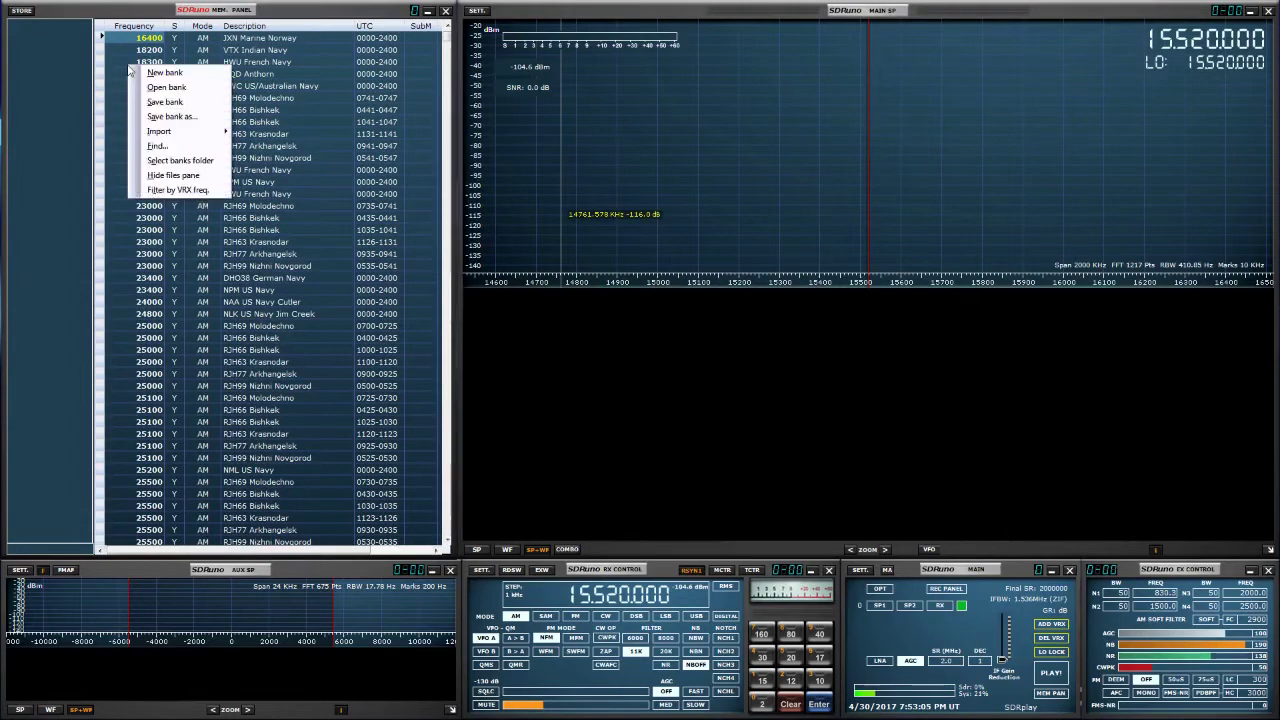
- Save the EiBi memory bank as 'Uno eibi' (Uno eibi.s1b)
left_click(170, 116)
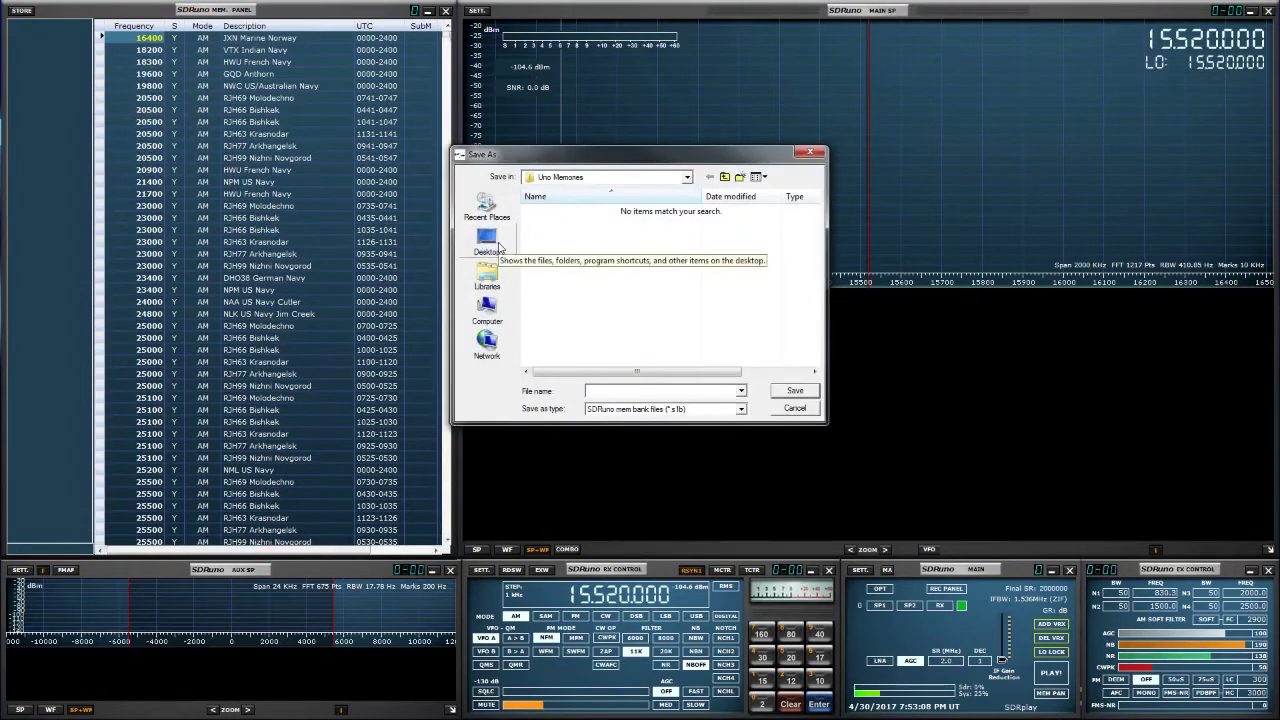
type("Uno ebi")
key("Return")
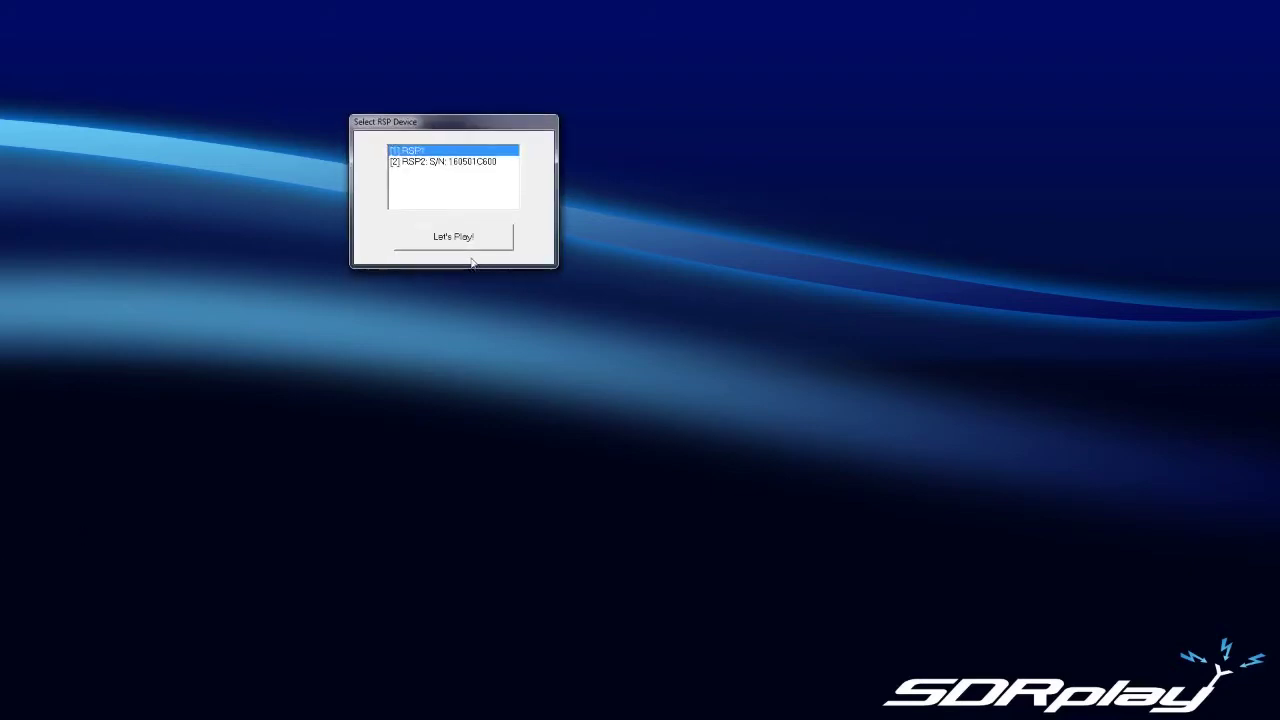
- Start the restarted SDRuno on the RSP1 device
left_click(470, 237)
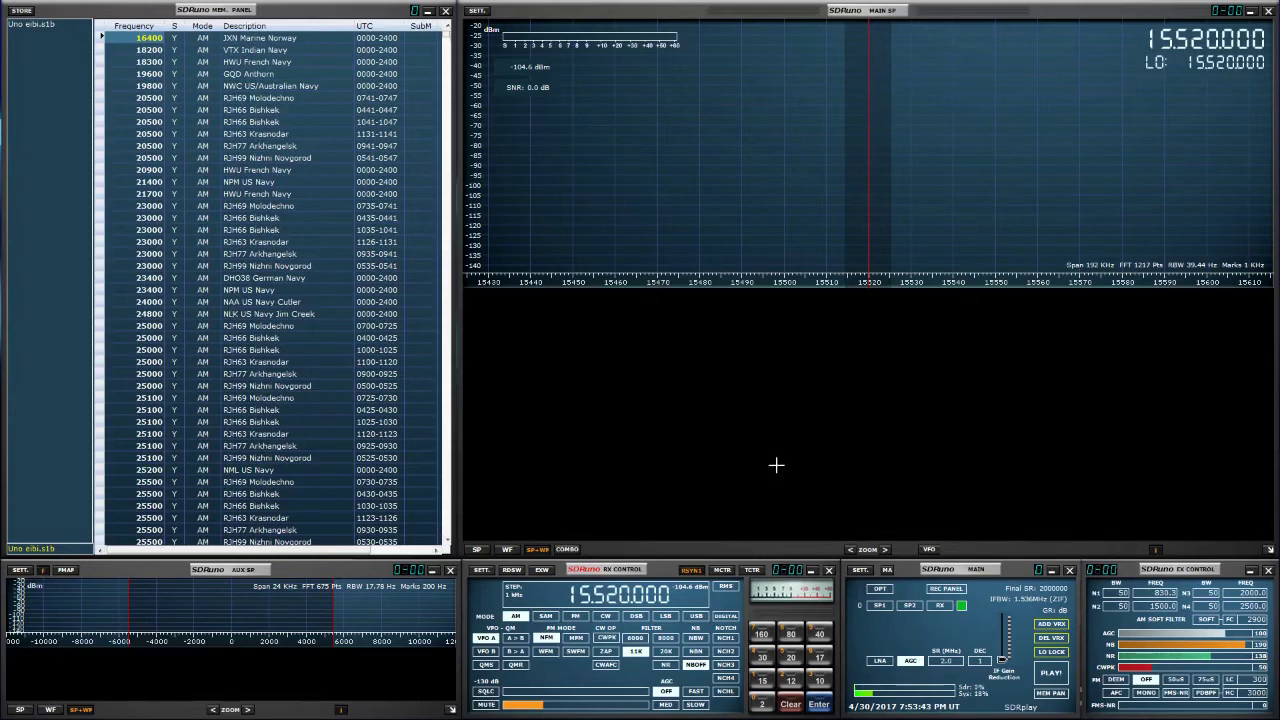
- Enable MCTR for this VRX and start the receiver playing
left_click(724, 572)
left_click(953, 172)
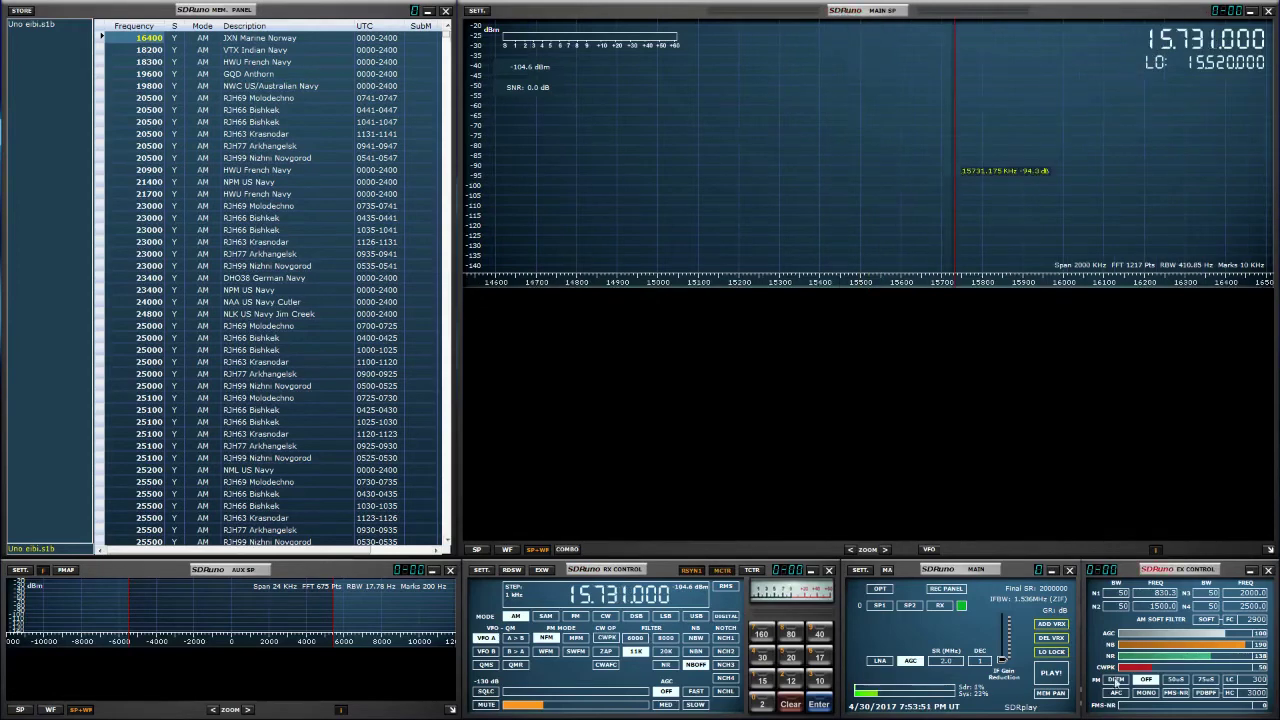
left_click(1051, 672)
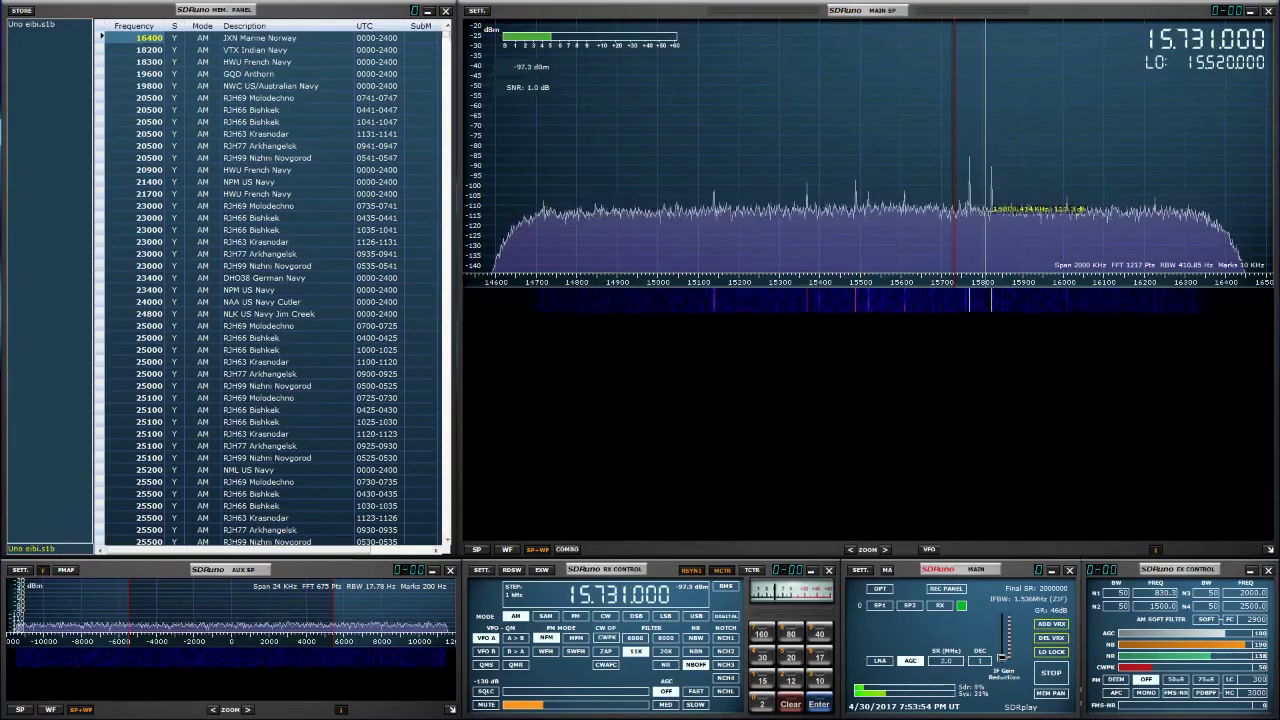
- Tune the receiver to 11.580000 MHz
scroll(588, 596, "down", 1)
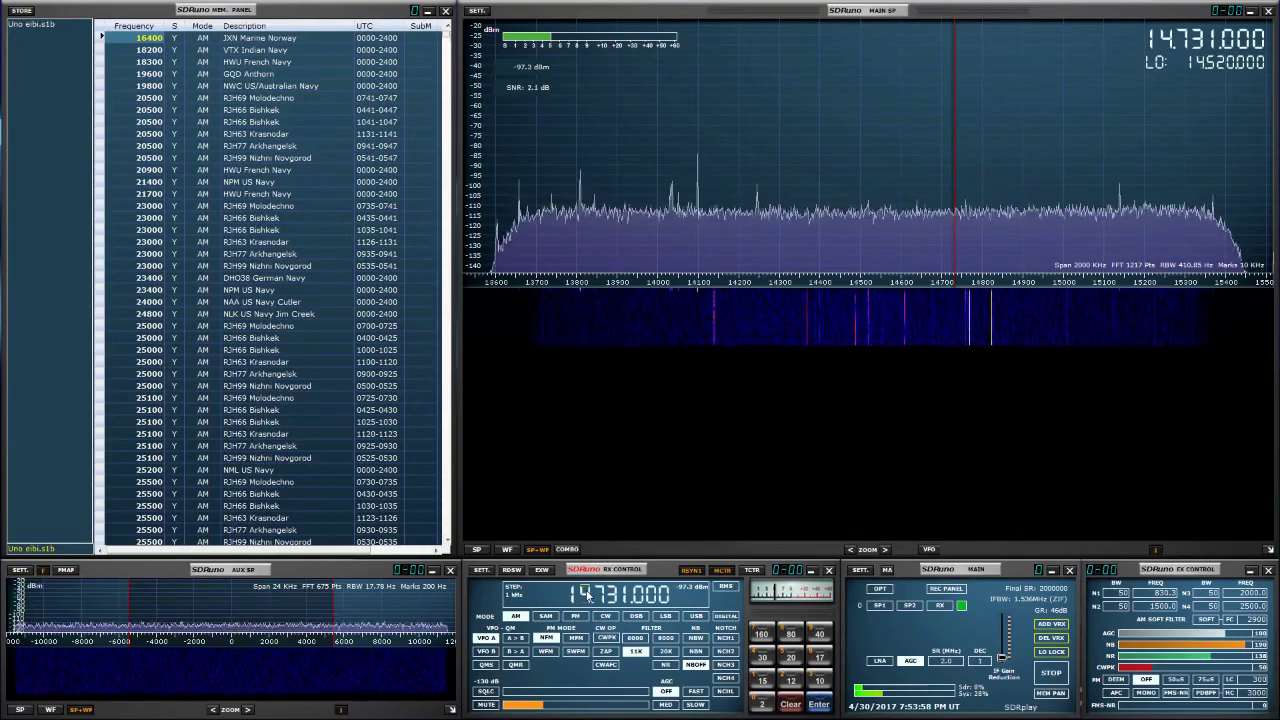
scroll(588, 596, "down", 1)
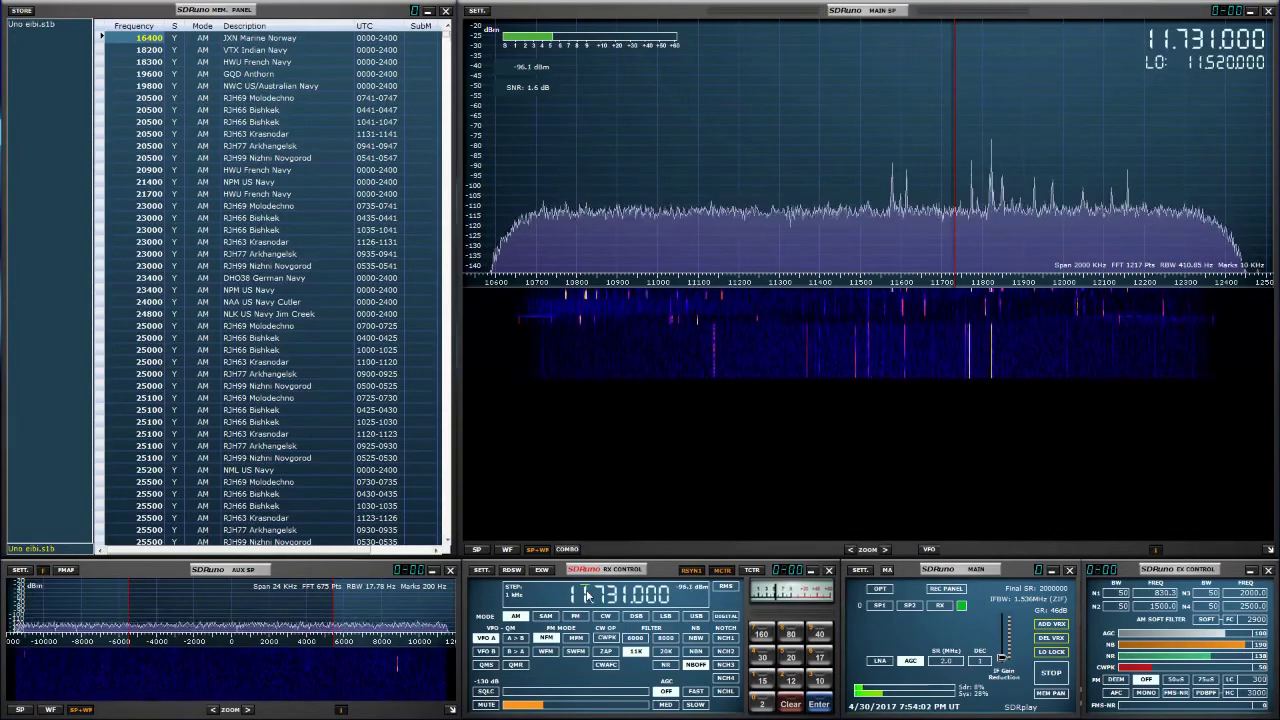
left_click(893, 248)
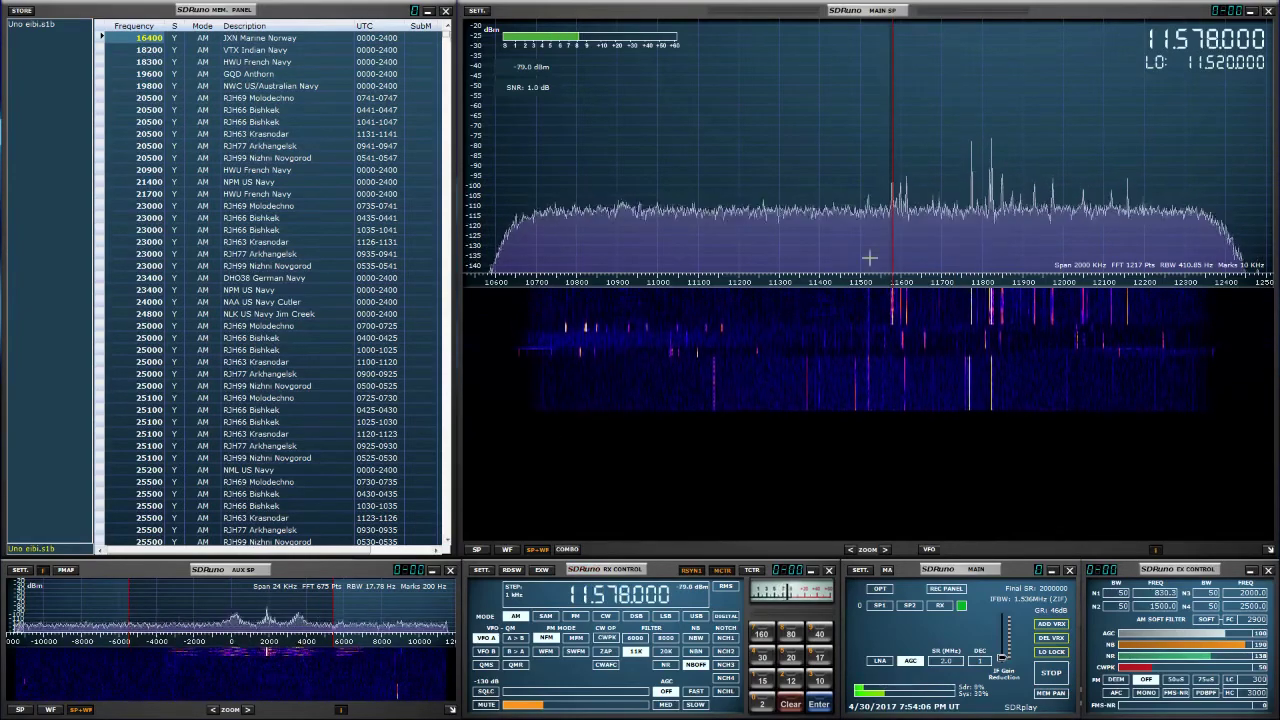
scroll(626, 334, "up", 2)
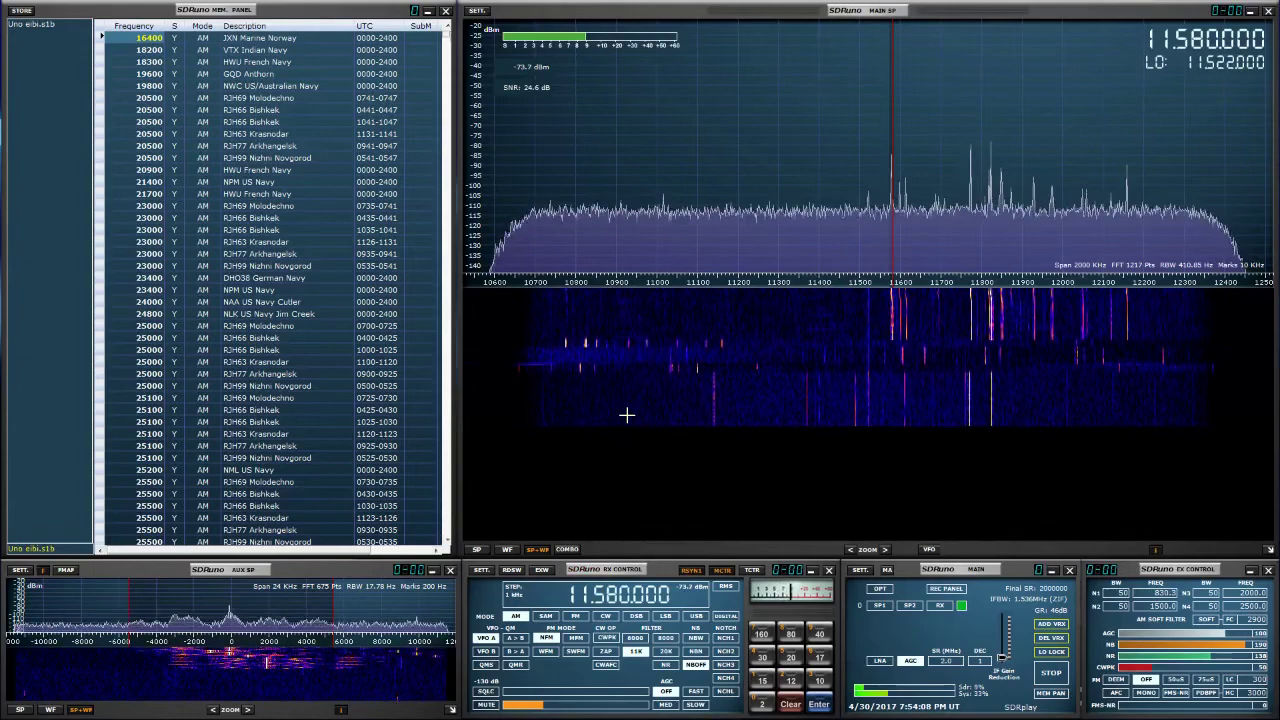
- Filter the memory list by VRX frequency and tune to 11.775 MHz to list China Radio Int
right_click(228, 196)
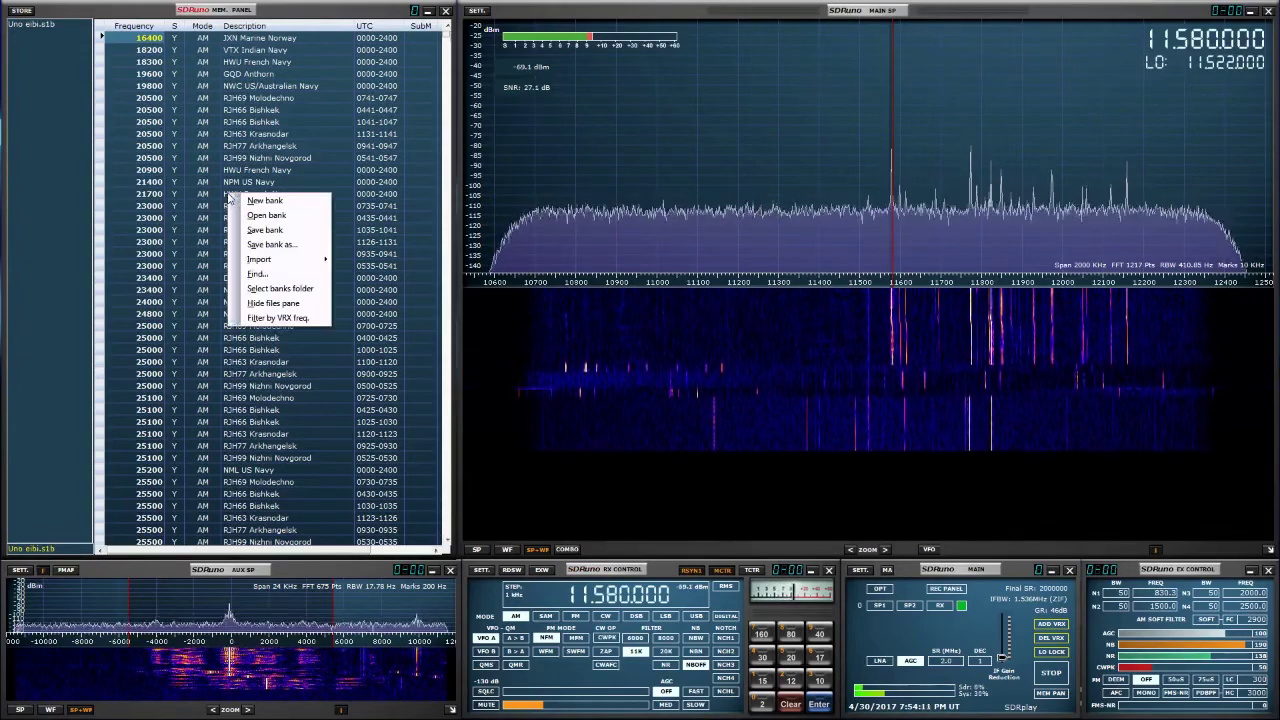
left_click(286, 318)
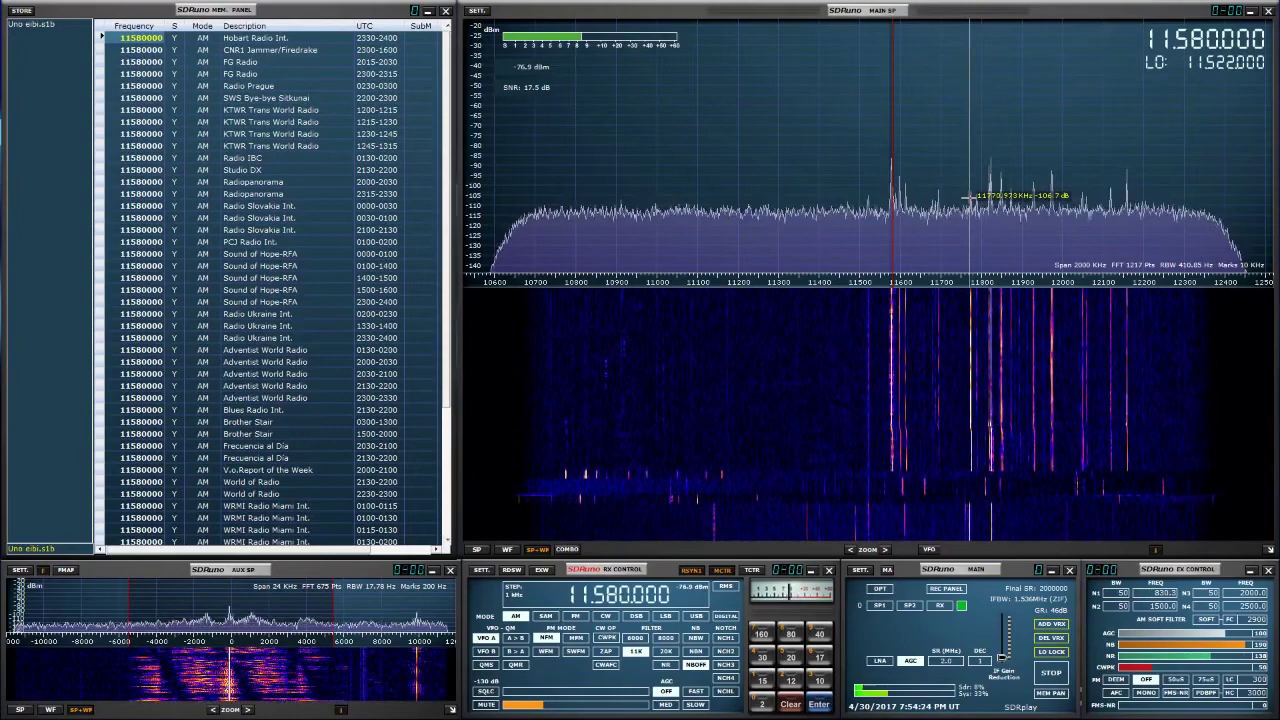
left_click(969, 196)
scroll(1043, 203, "up", 4)
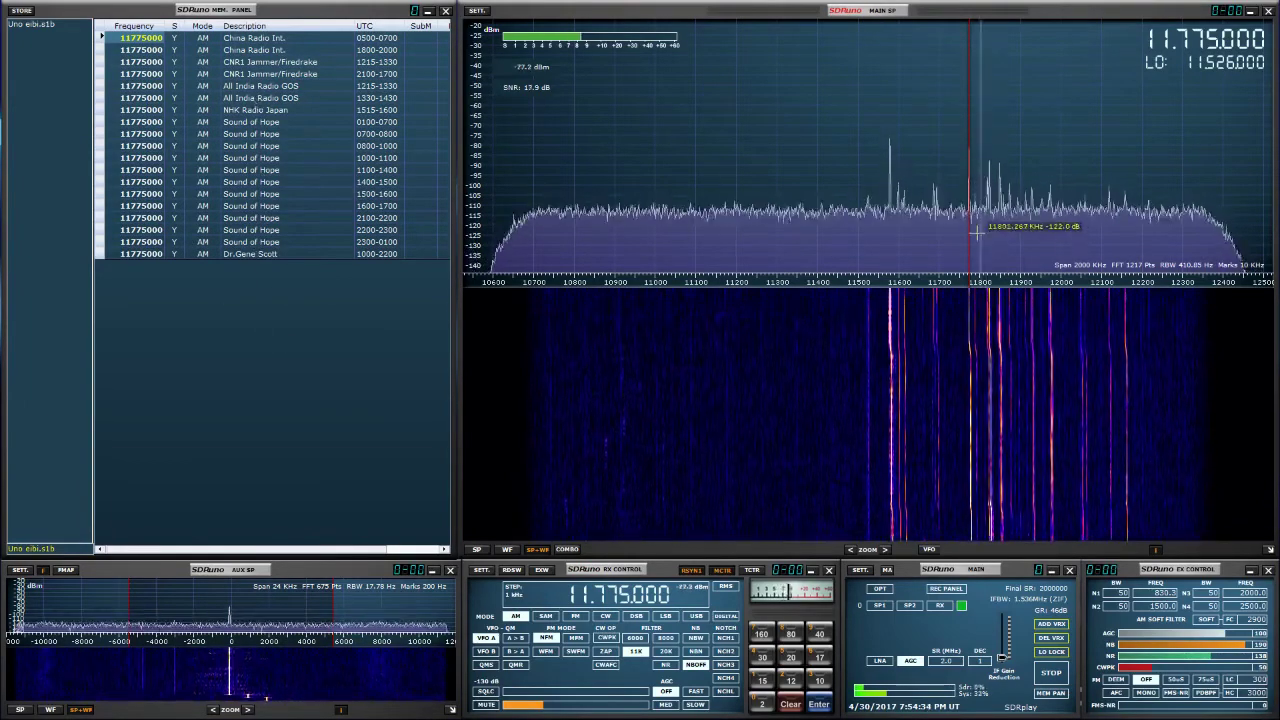
- Zoom the spectrum in, shift it higher and tune to 11.975 MHz, listing NHK Radio Japan
left_click(886, 550)
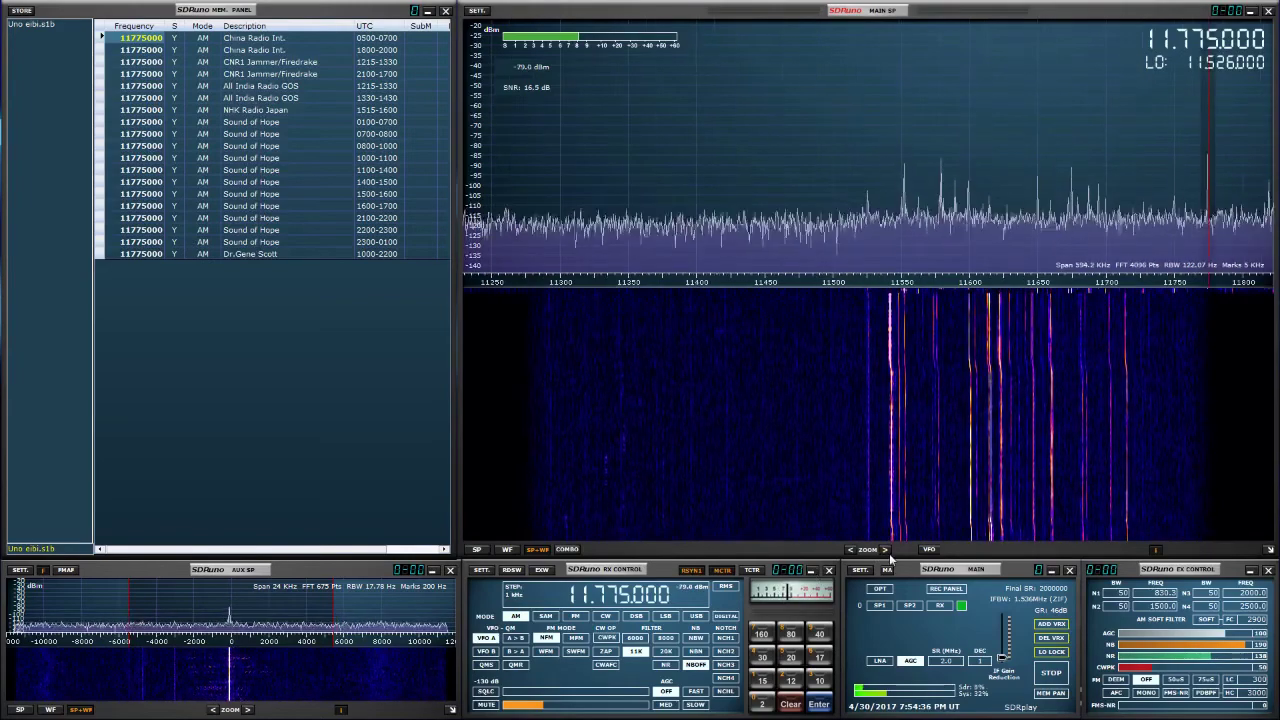
left_click_drag(1020, 282, 748, 235)
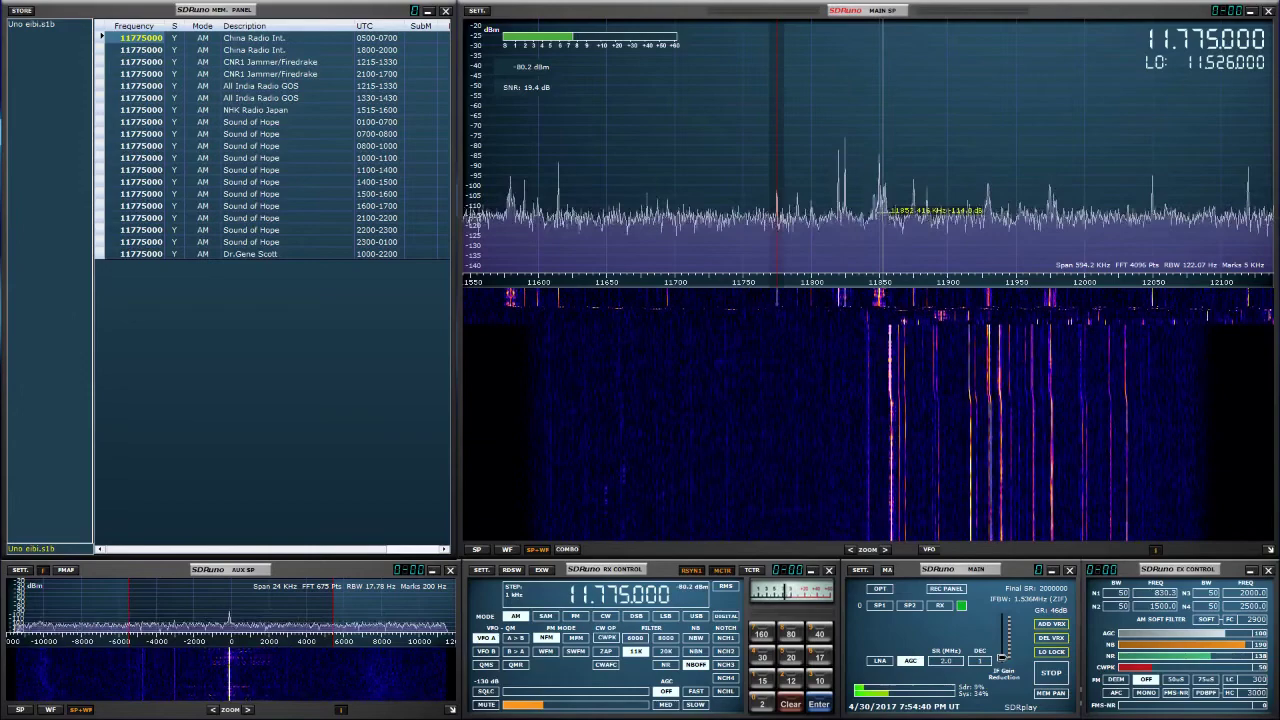
left_click(880, 217)
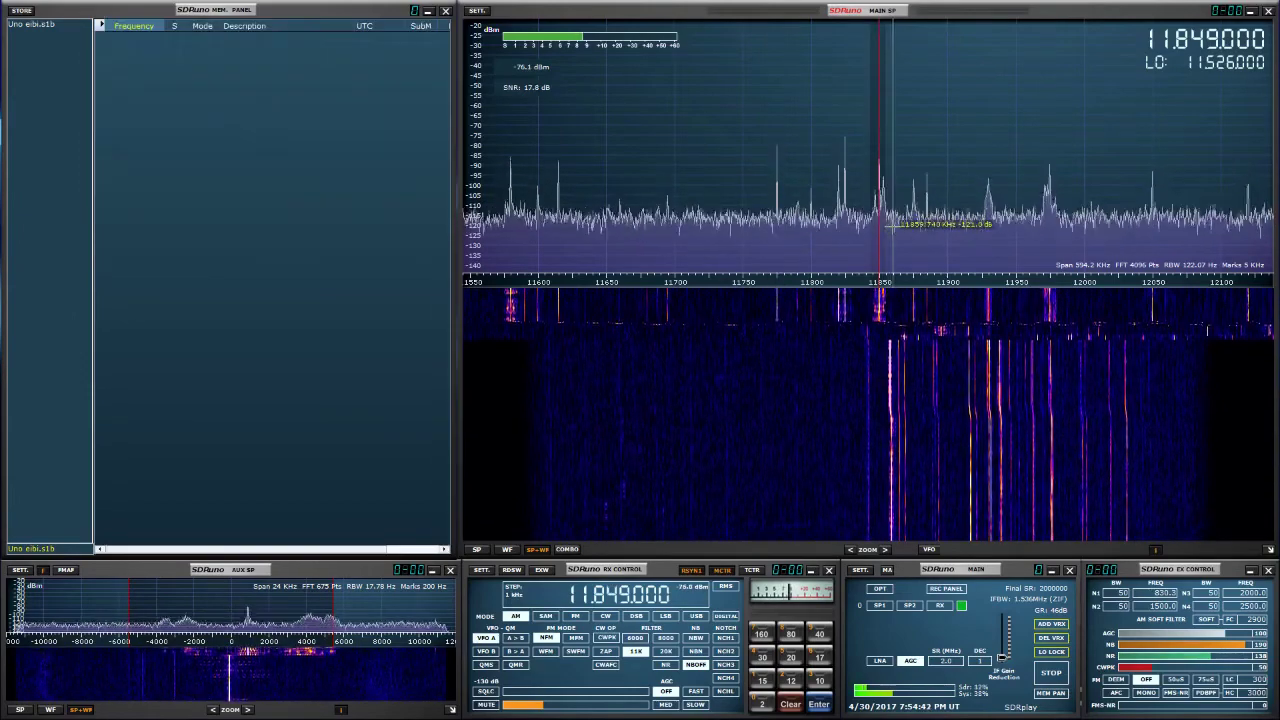
scroll(888, 224, "up", 1)
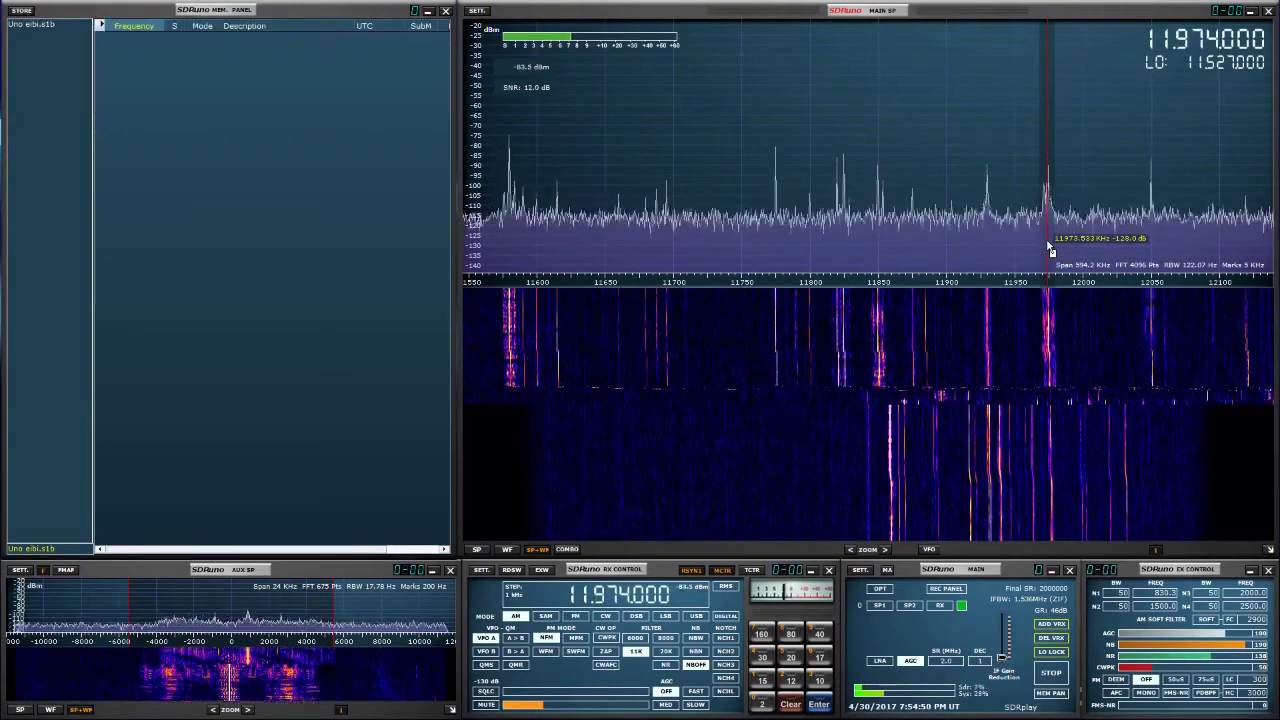
scroll(1051, 248, "up", 1)
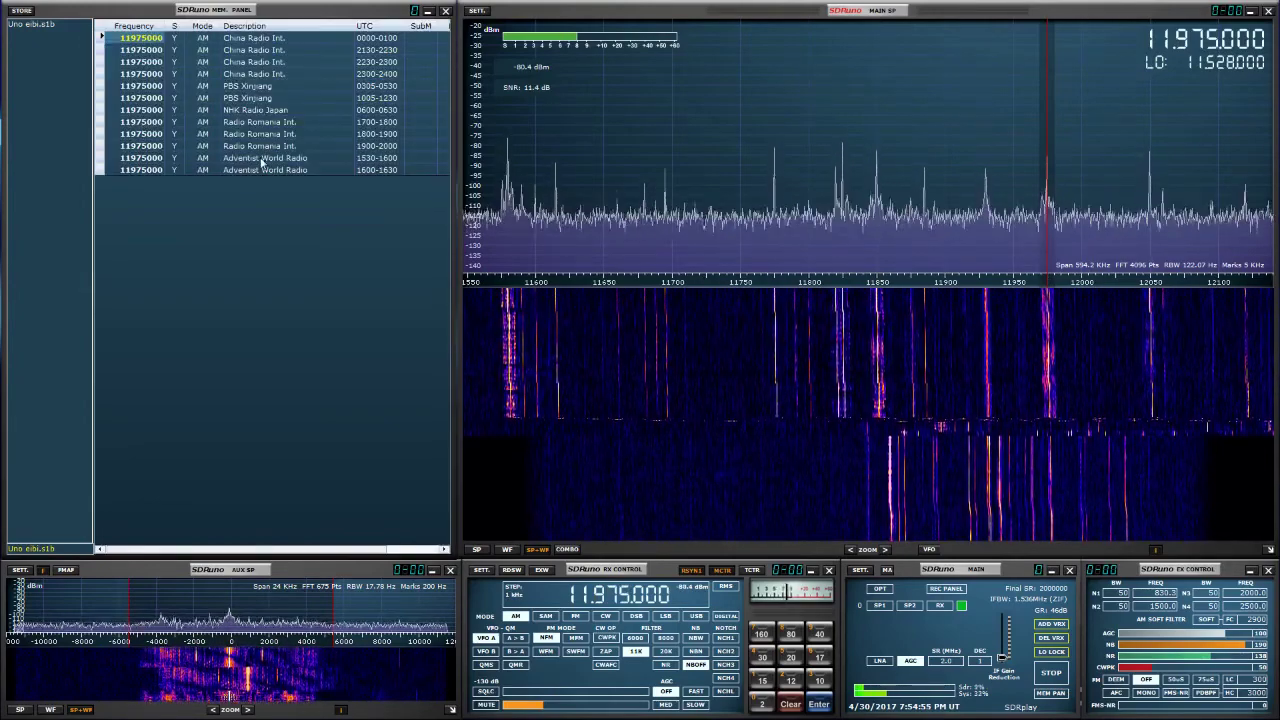
- Turn off the VRX frequency filter and scroll the full list to the 7.2 MHz entries
right_click(198, 235)
left_click(222, 365)
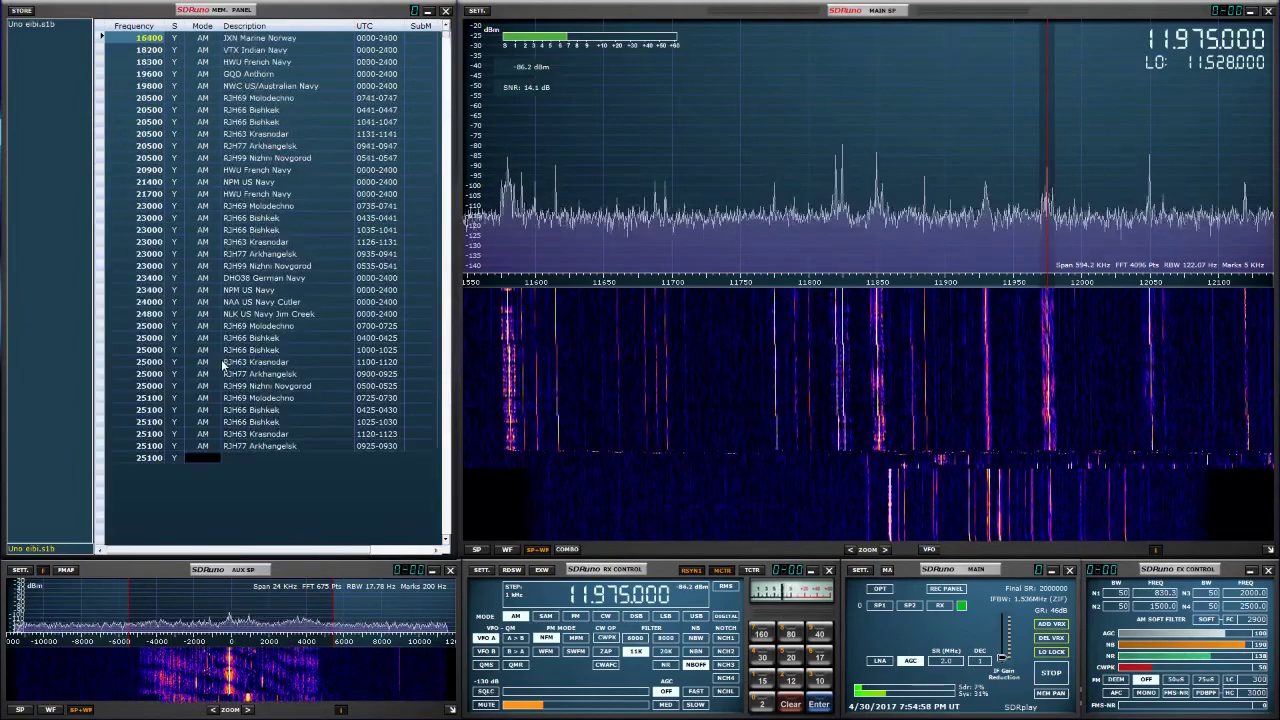
scroll(447, 43, "down", 5)
scroll(447, 43, "down", 15)
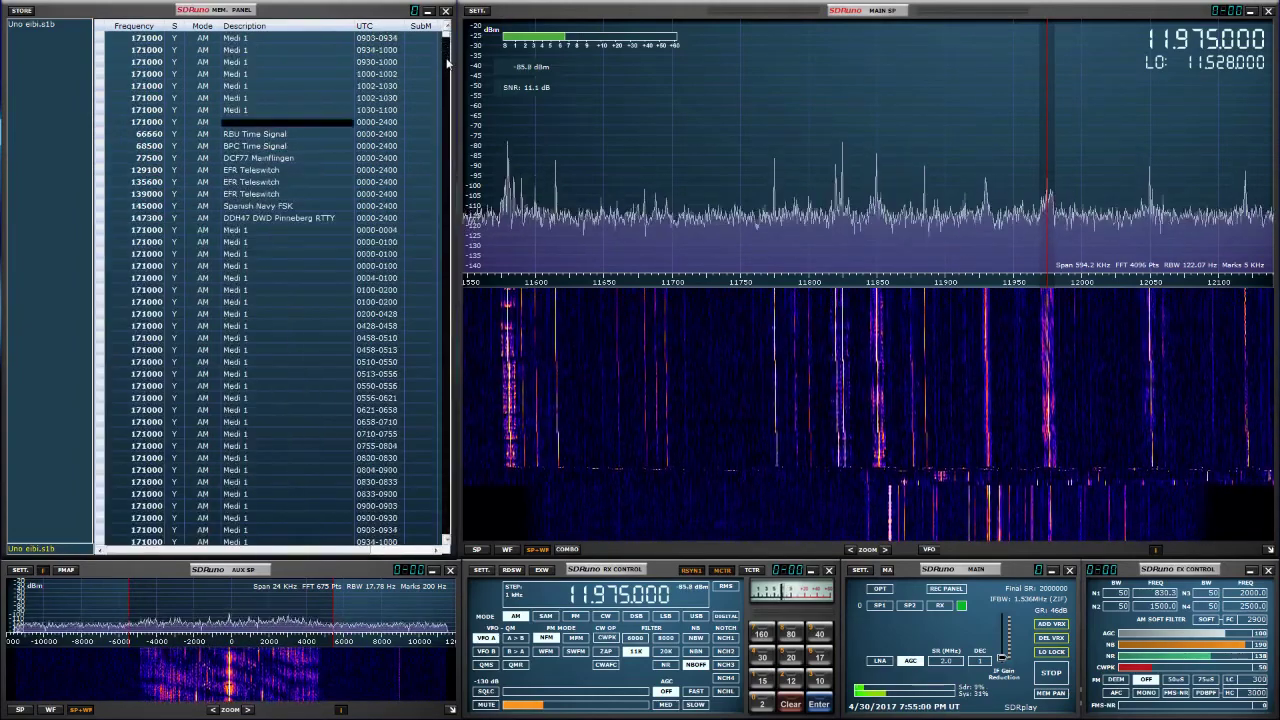
scroll(440, 200, "down", 20)
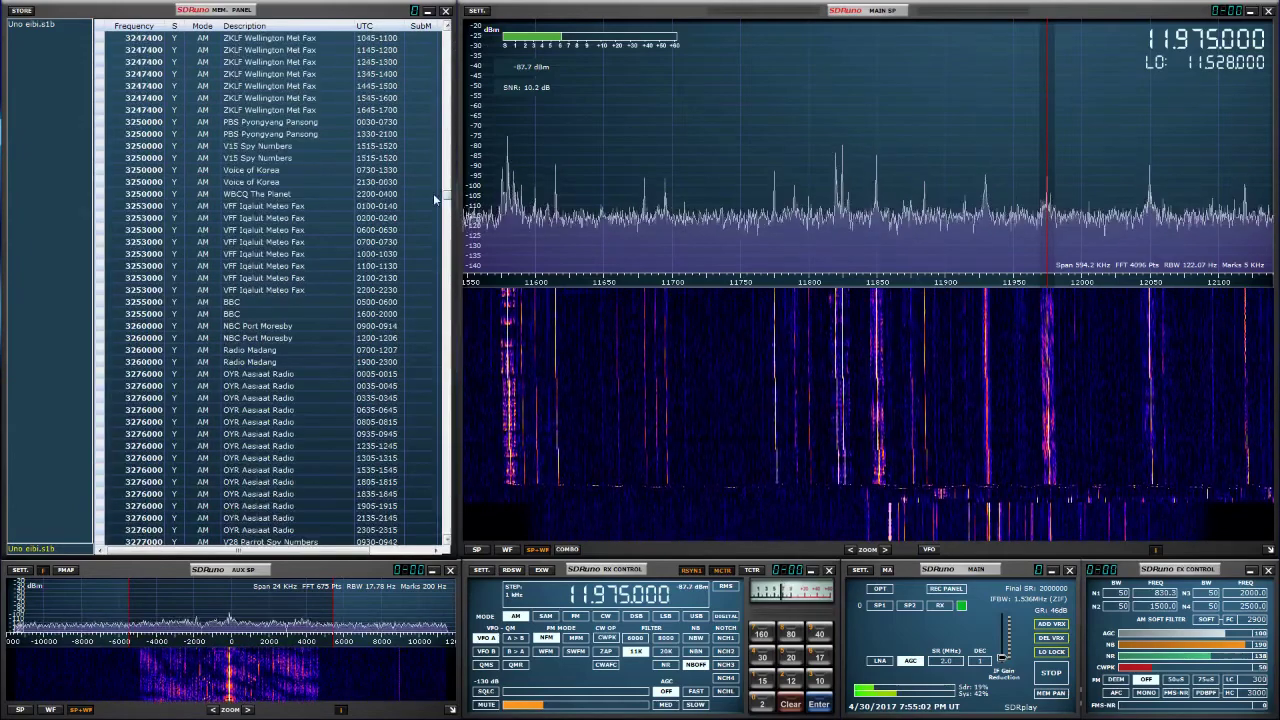
scroll(433, 216, "down", 10)
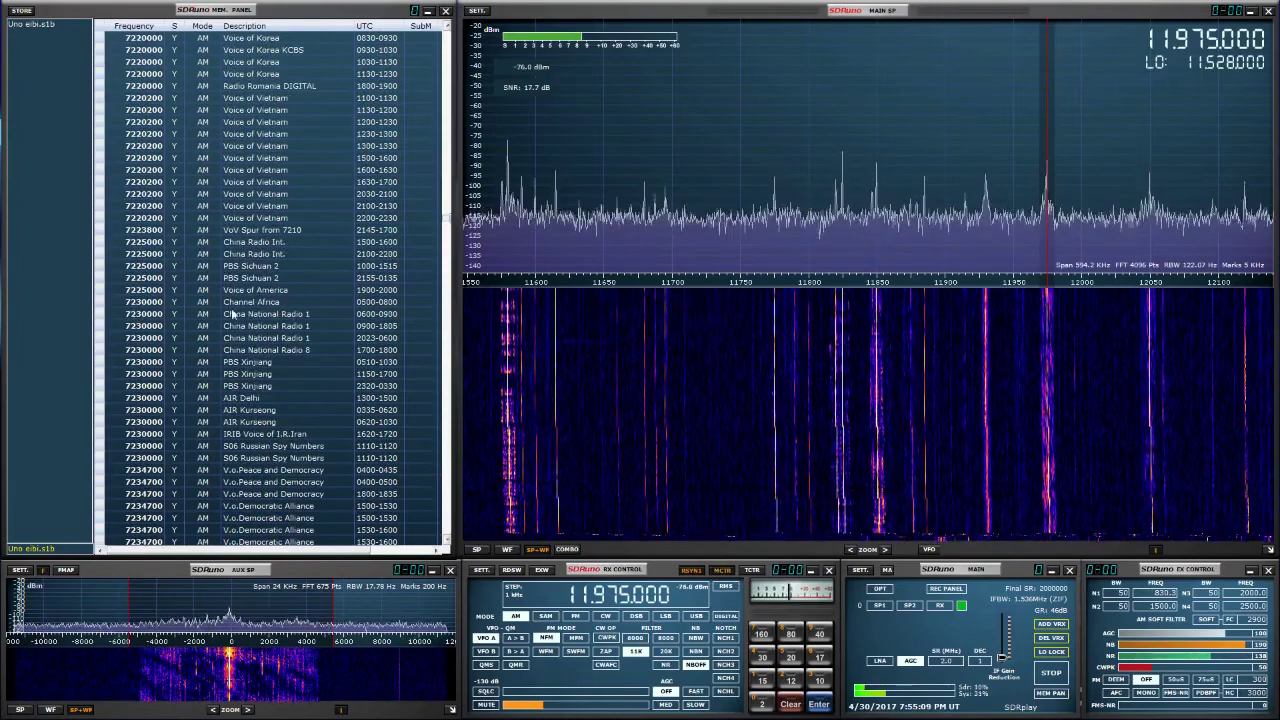
- Tune the Channel Africa, Voice of Vietnam, then V.o.Democratic Alliance (7.234700 MHz) memories
left_click(115, 300)
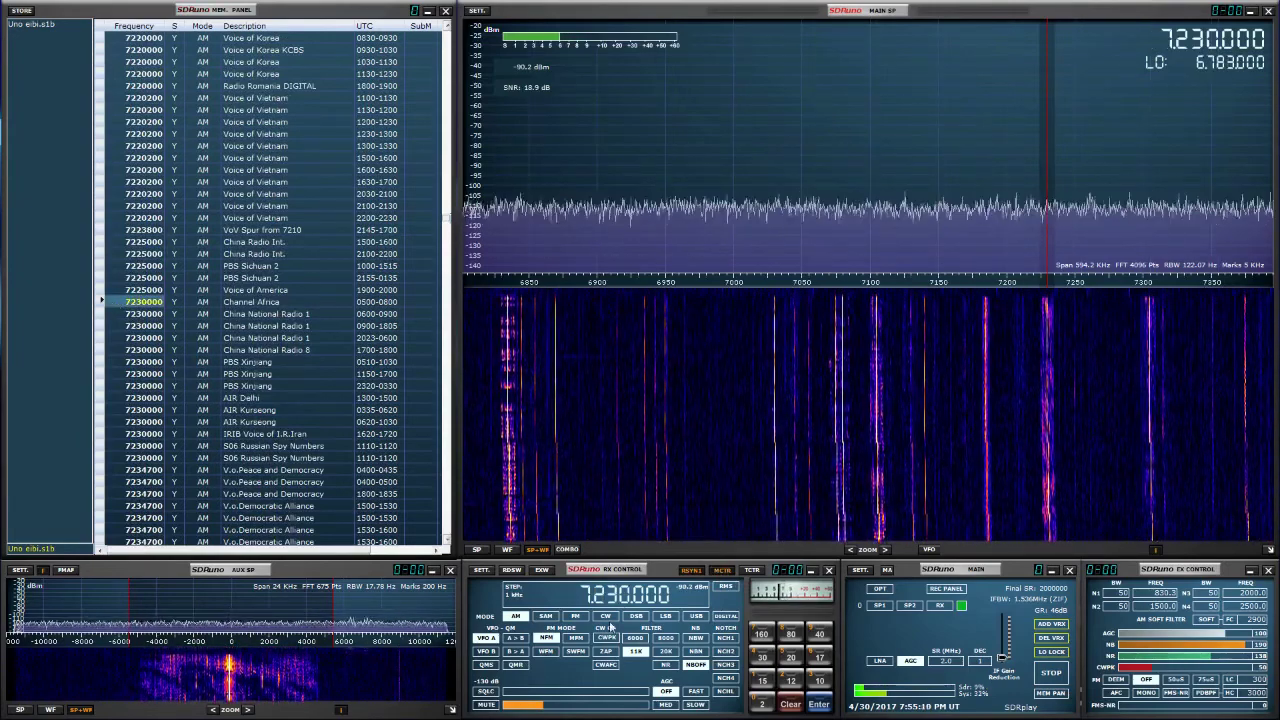
left_click(98, 135)
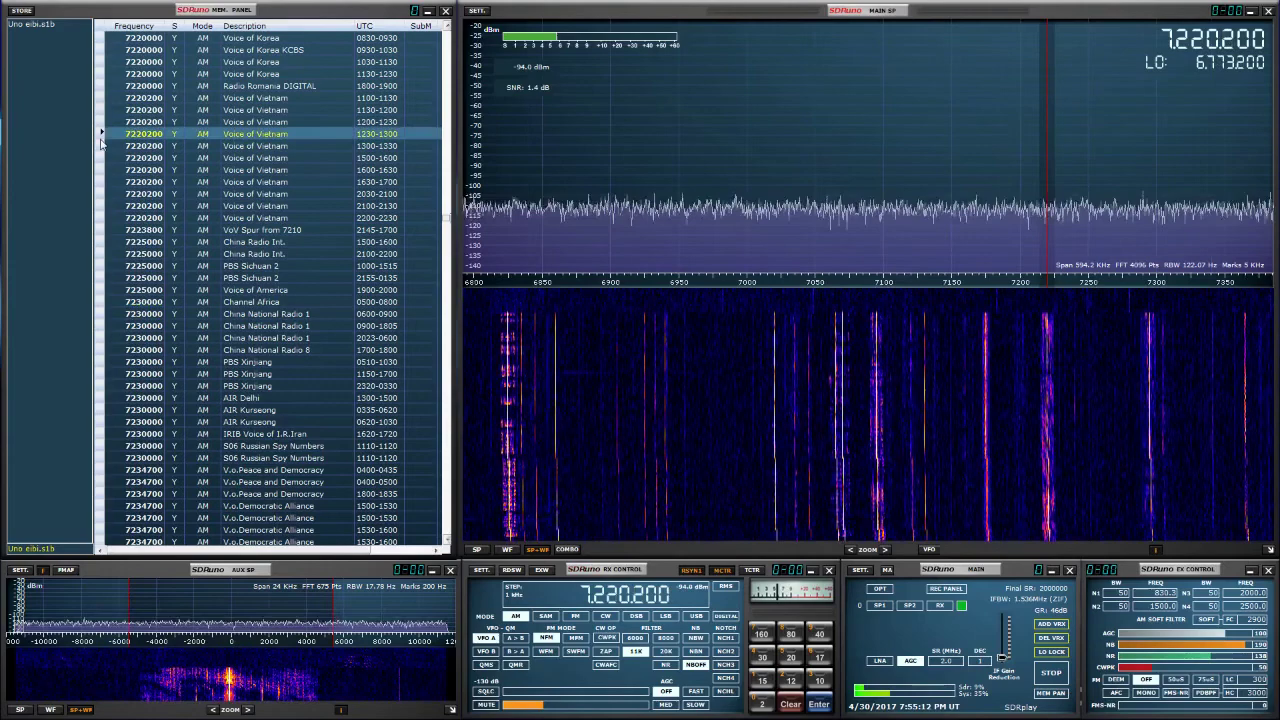
left_click(110, 518)
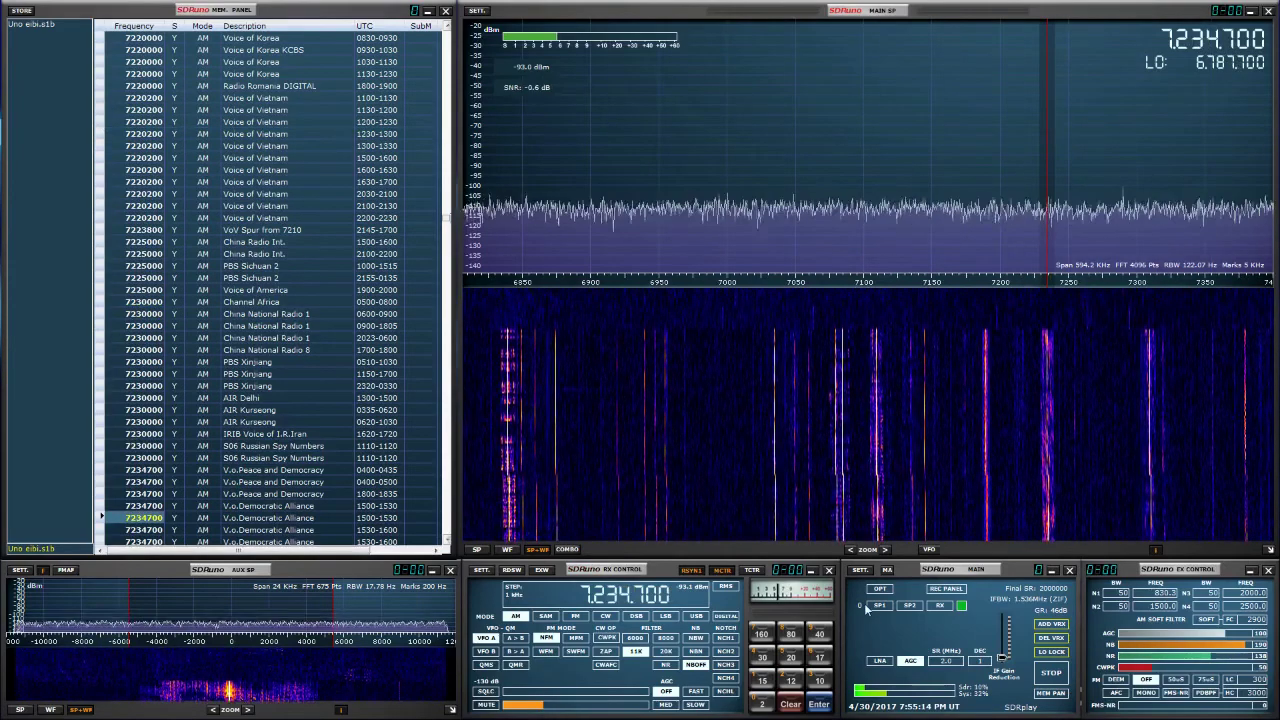
- Re-enable the VRX filter, tune to 7.290 MHz to list RRI Nabire, then stop the receiver
right_click(268, 203)
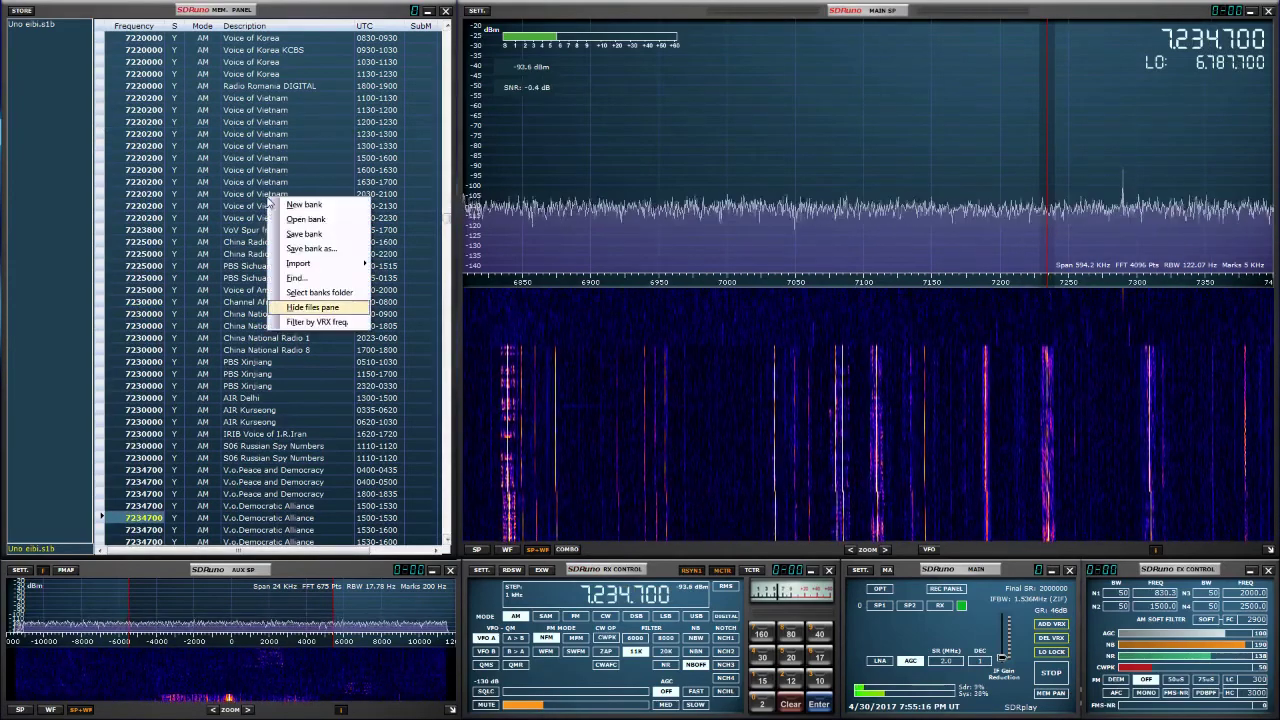
left_click(300, 238)
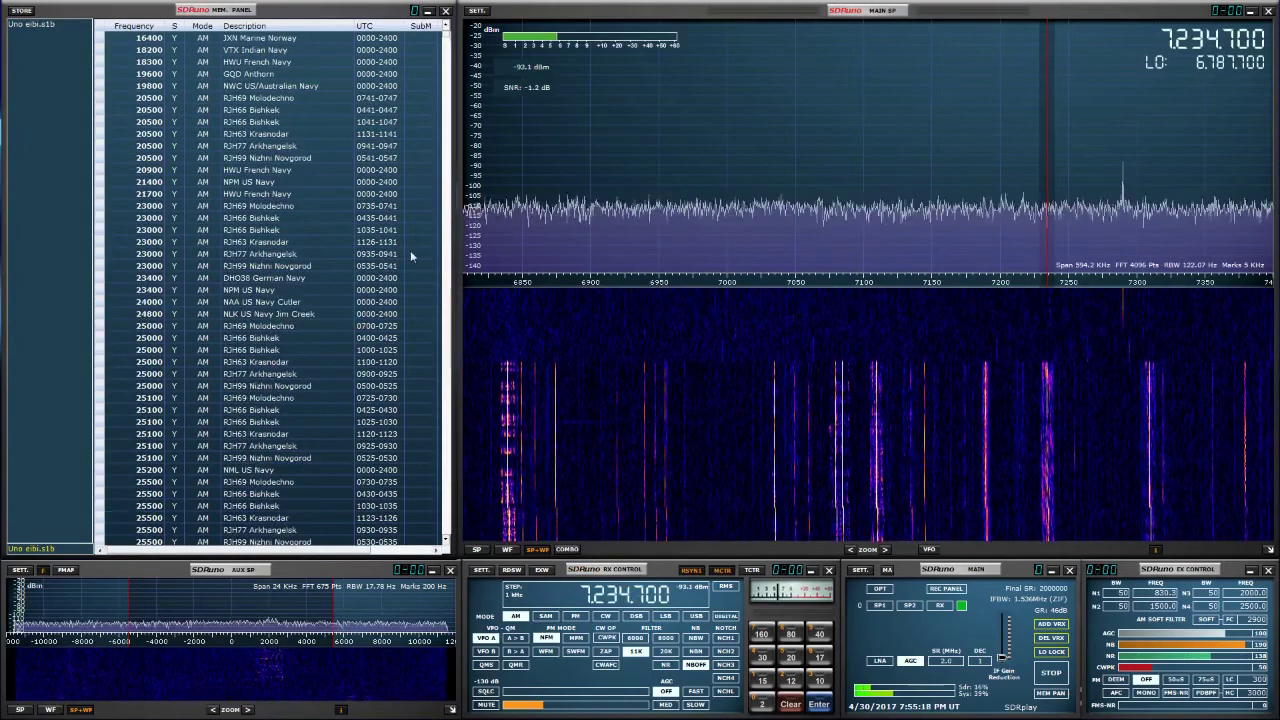
left_click(1123, 227)
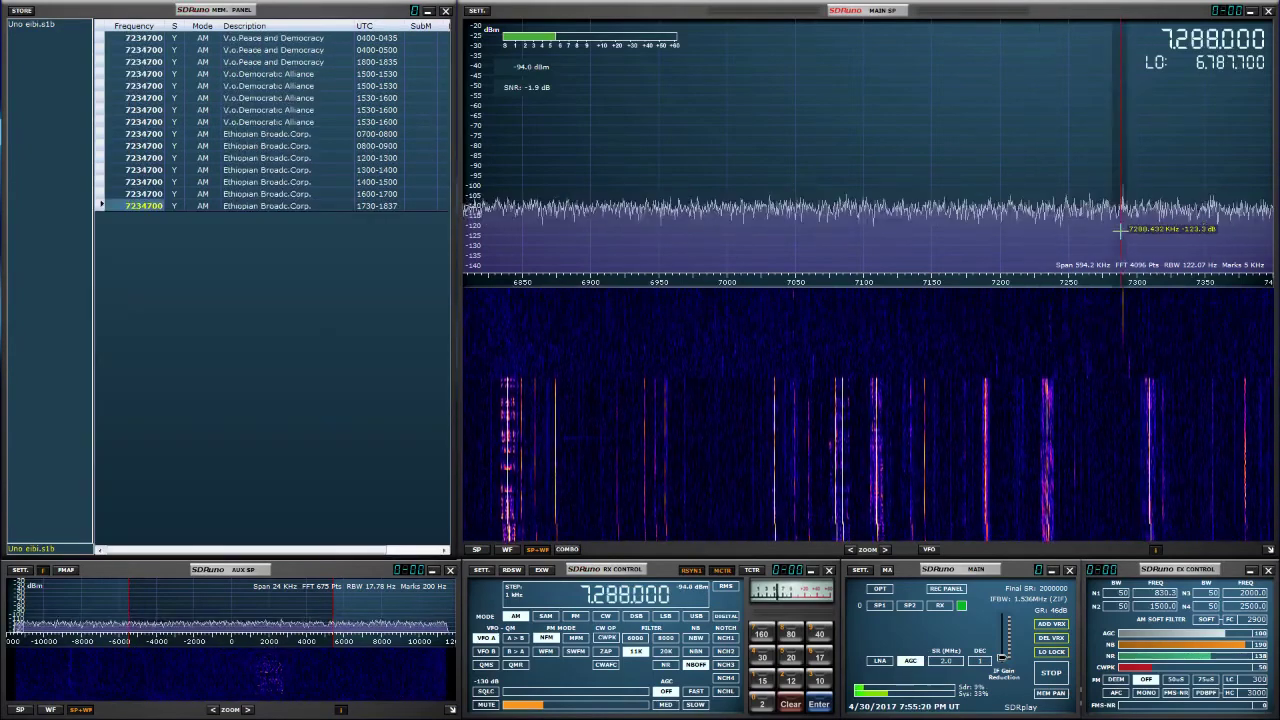
scroll(1123, 227, "up", 3)
scroll(1123, 227, "down", 1)
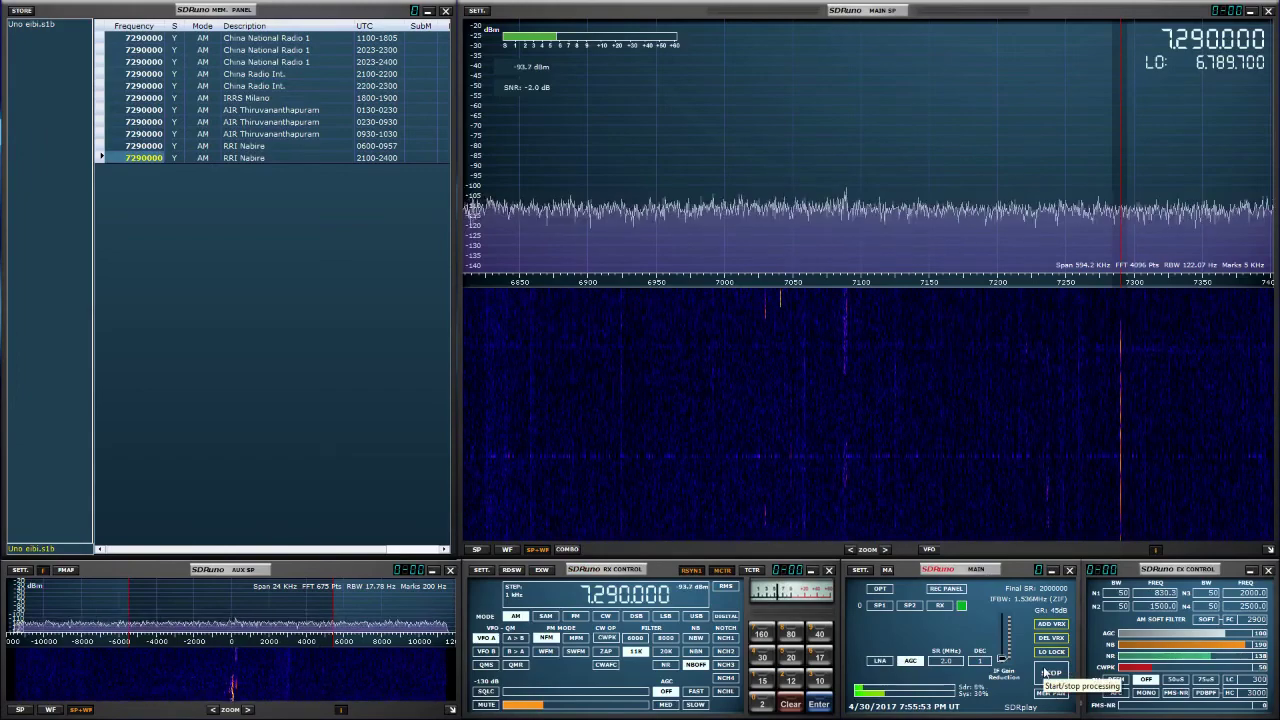
left_click(1045, 672)
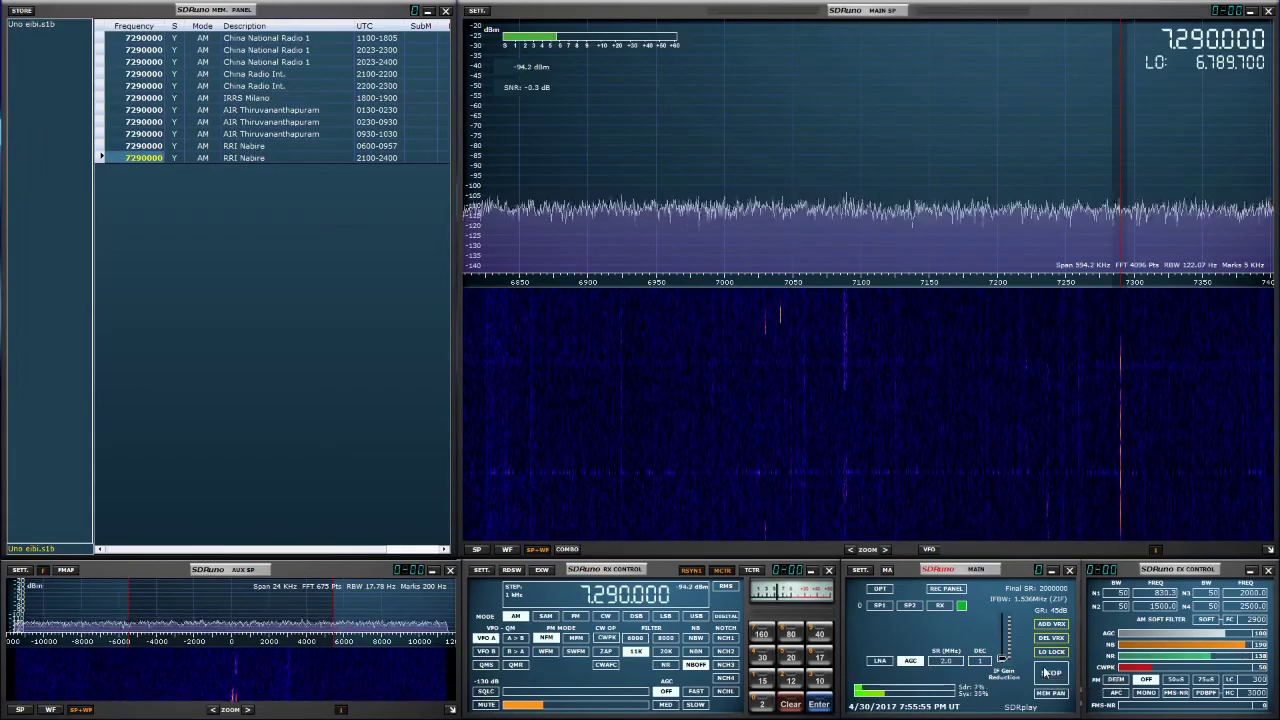